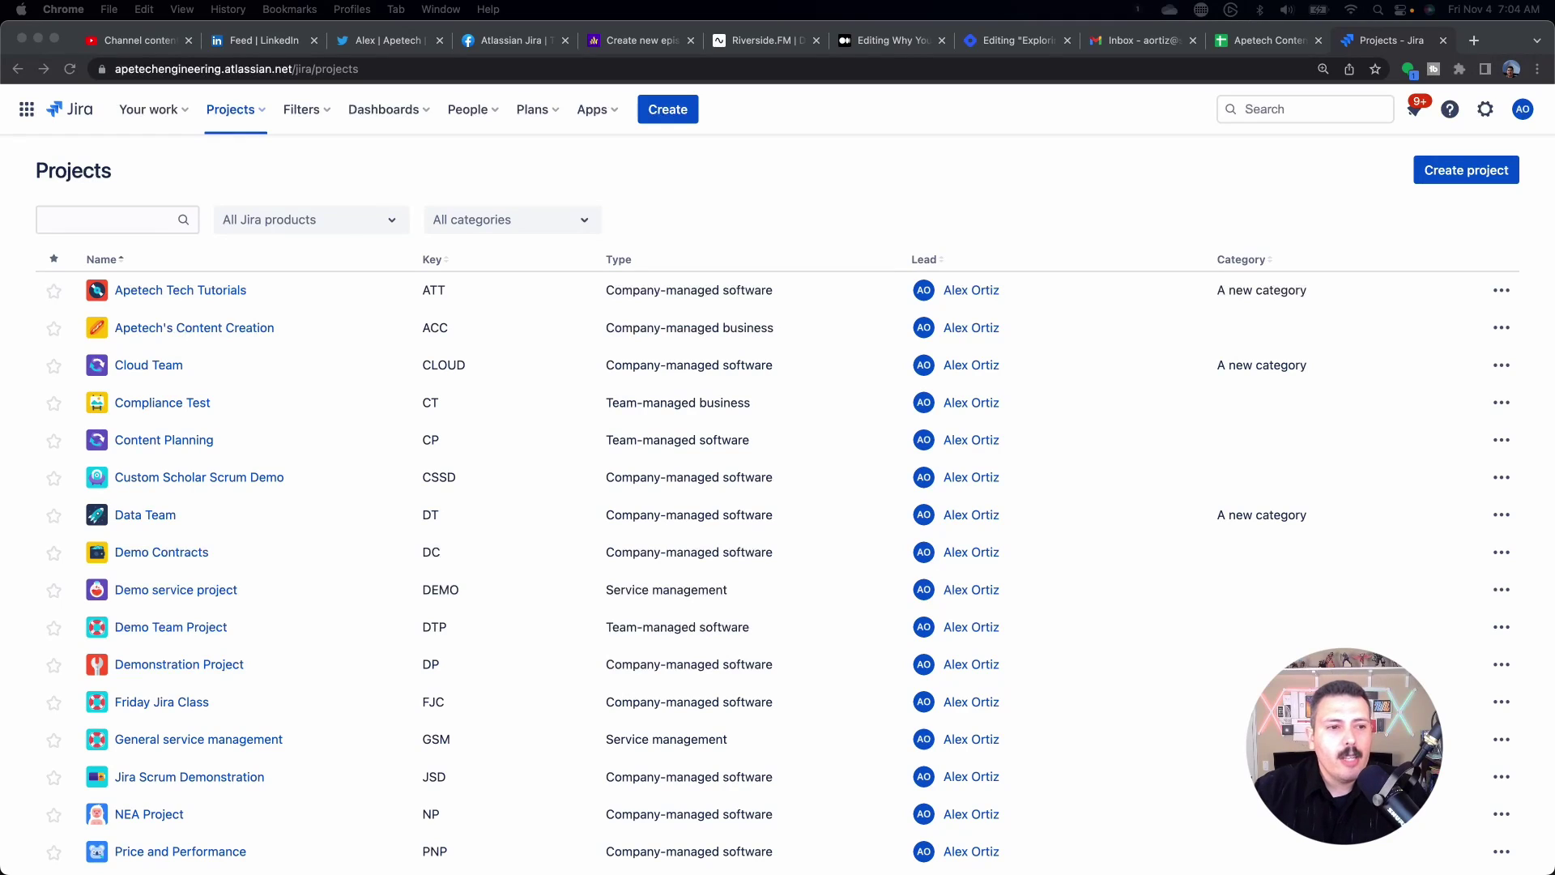
# Filter the Projects list to Jira Service Management and open the Demo service project.
pyautogui.click(337, 218)
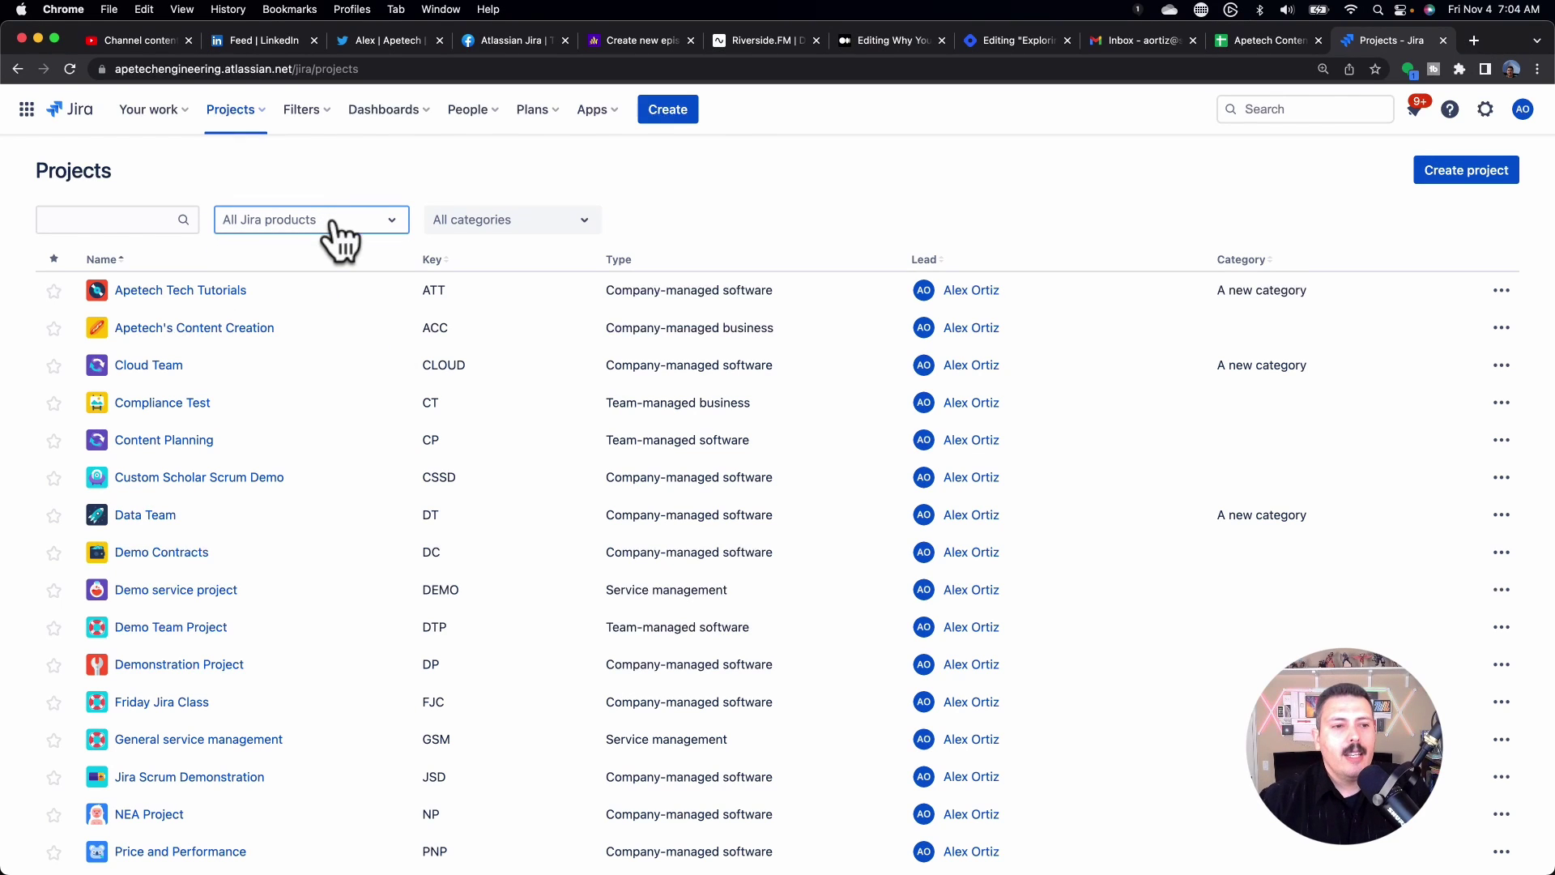
pyautogui.click(333, 225)
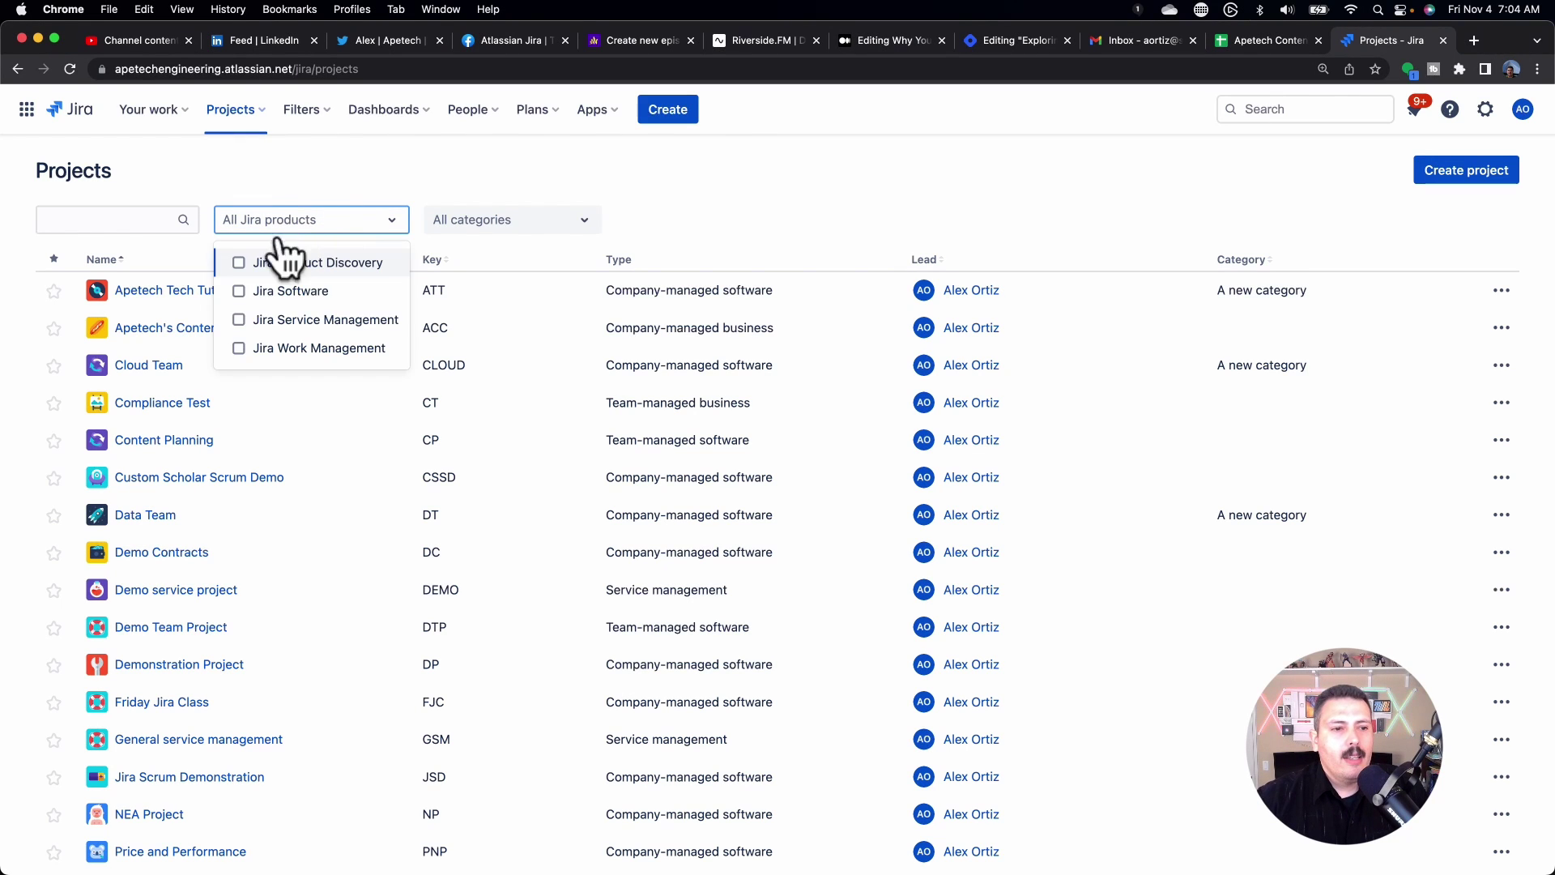
pyautogui.click(240, 319)
pyautogui.click(473, 159)
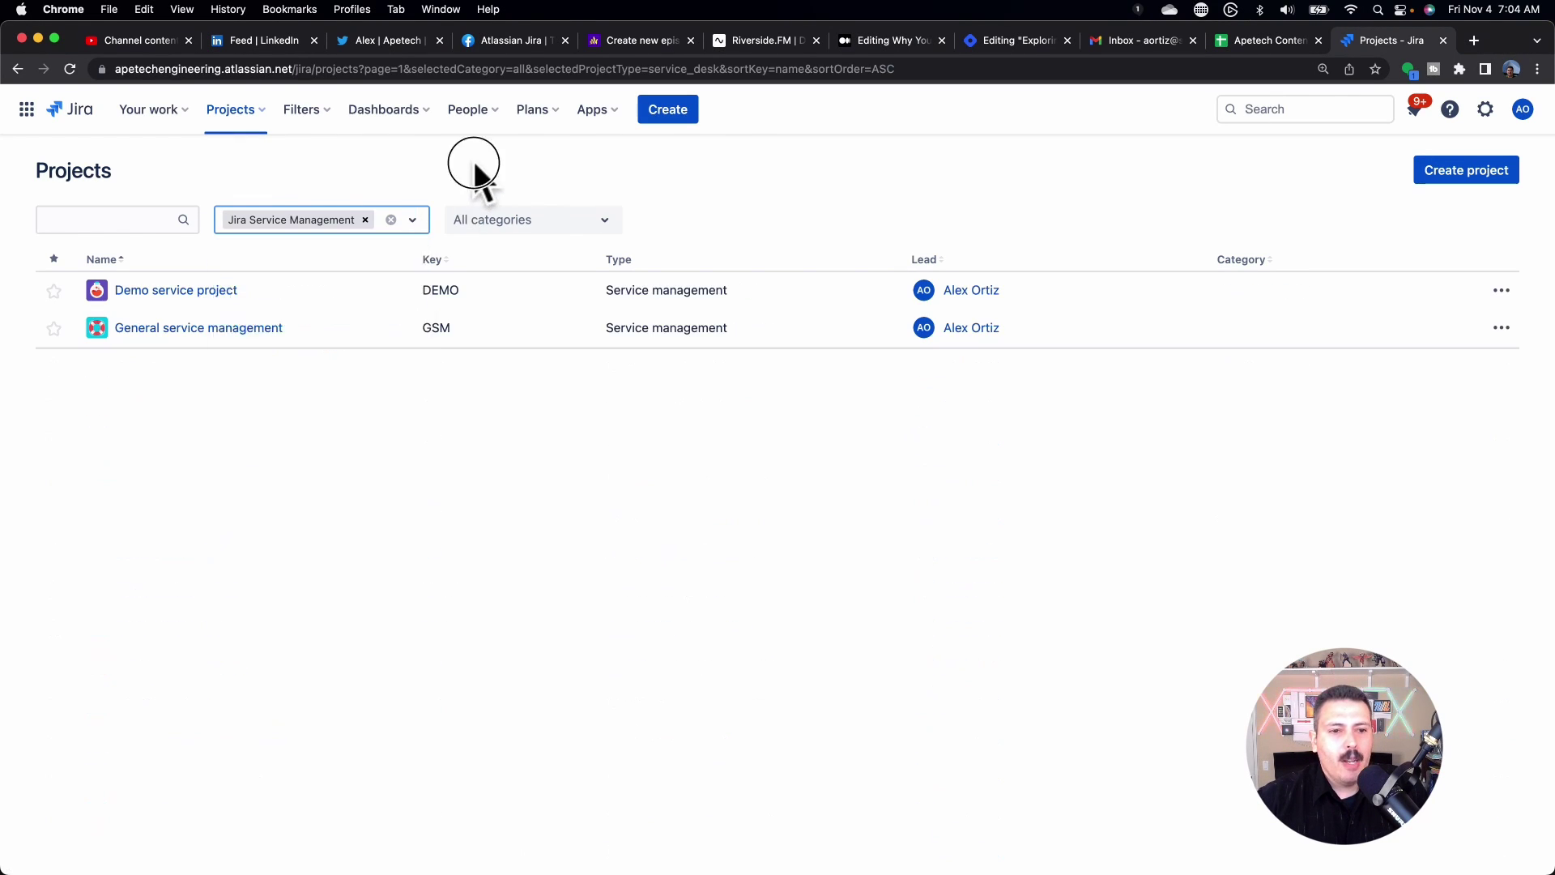
pyautogui.click(199, 291)
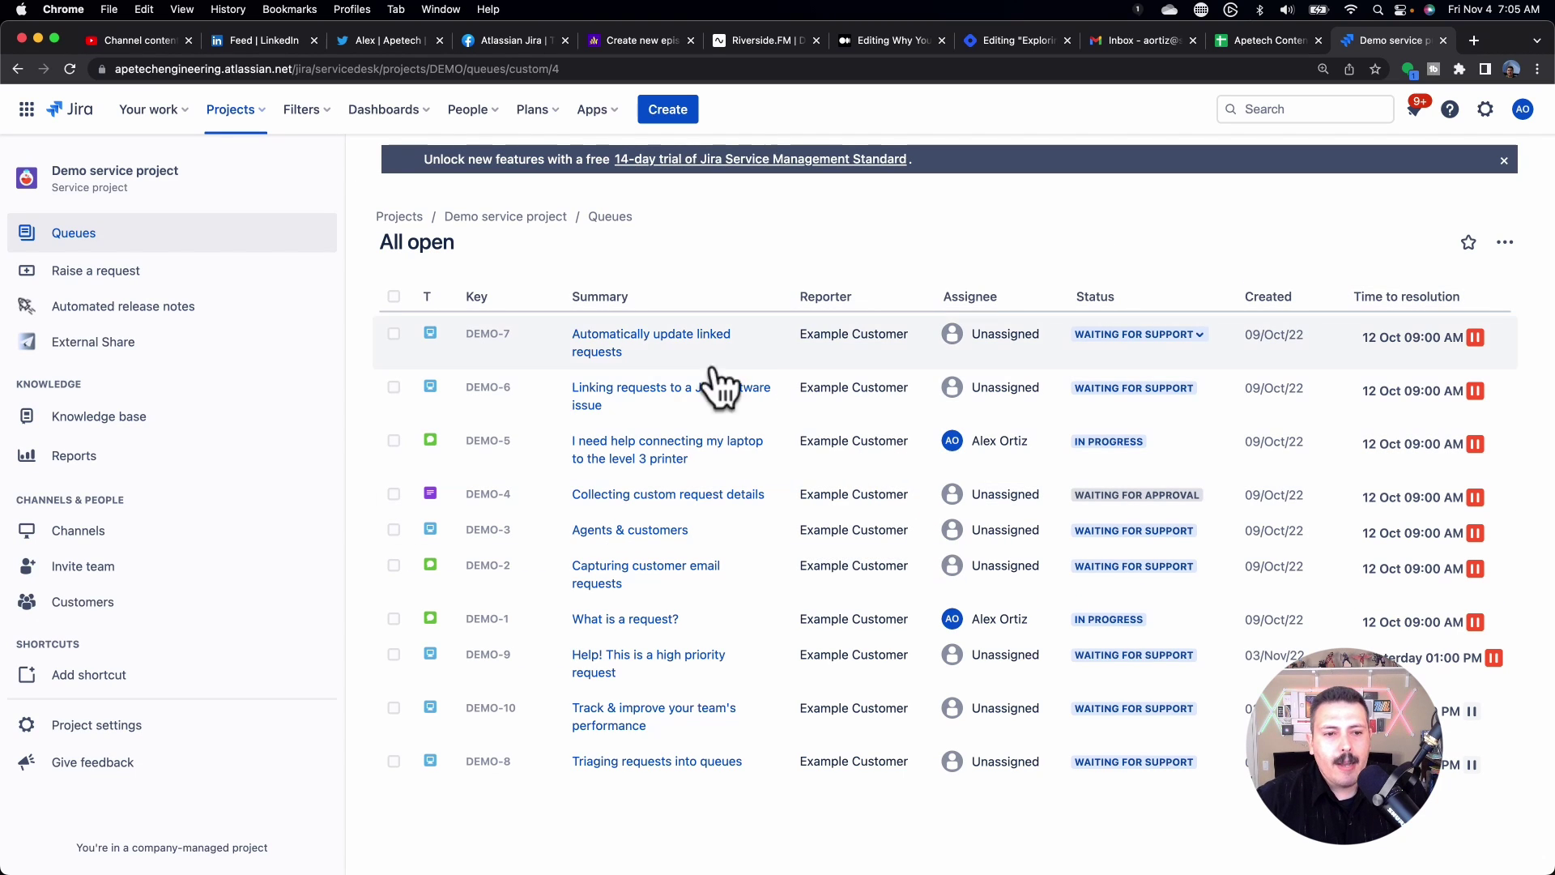
# Open request DEMO-7 and expand More fields to check its Approvers field.
pyautogui.click(489, 333)
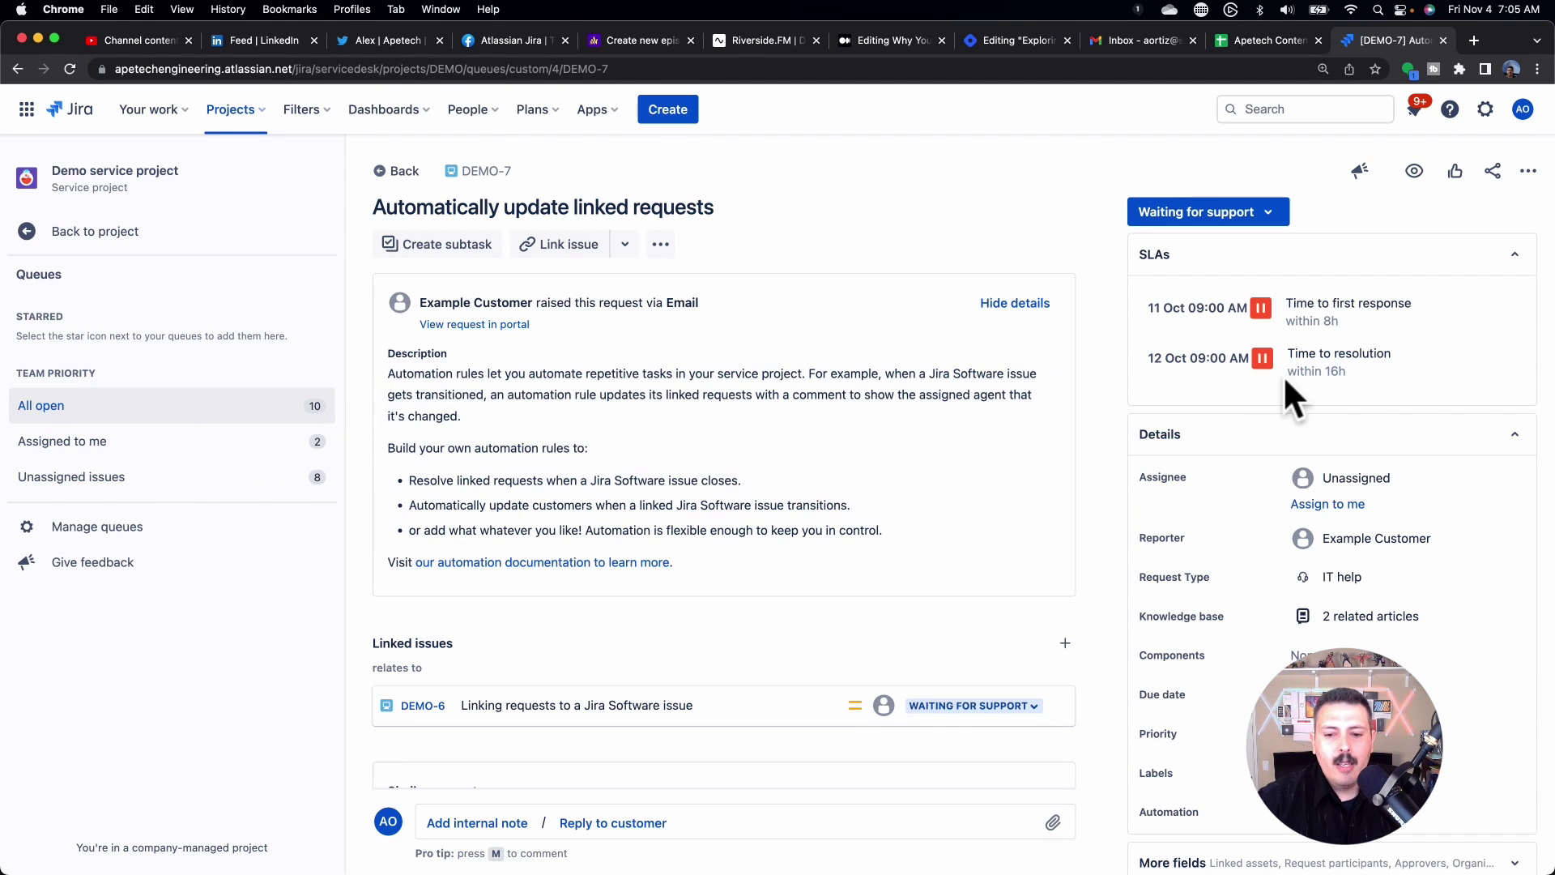
pyautogui.scroll(-2, 1332, 425)
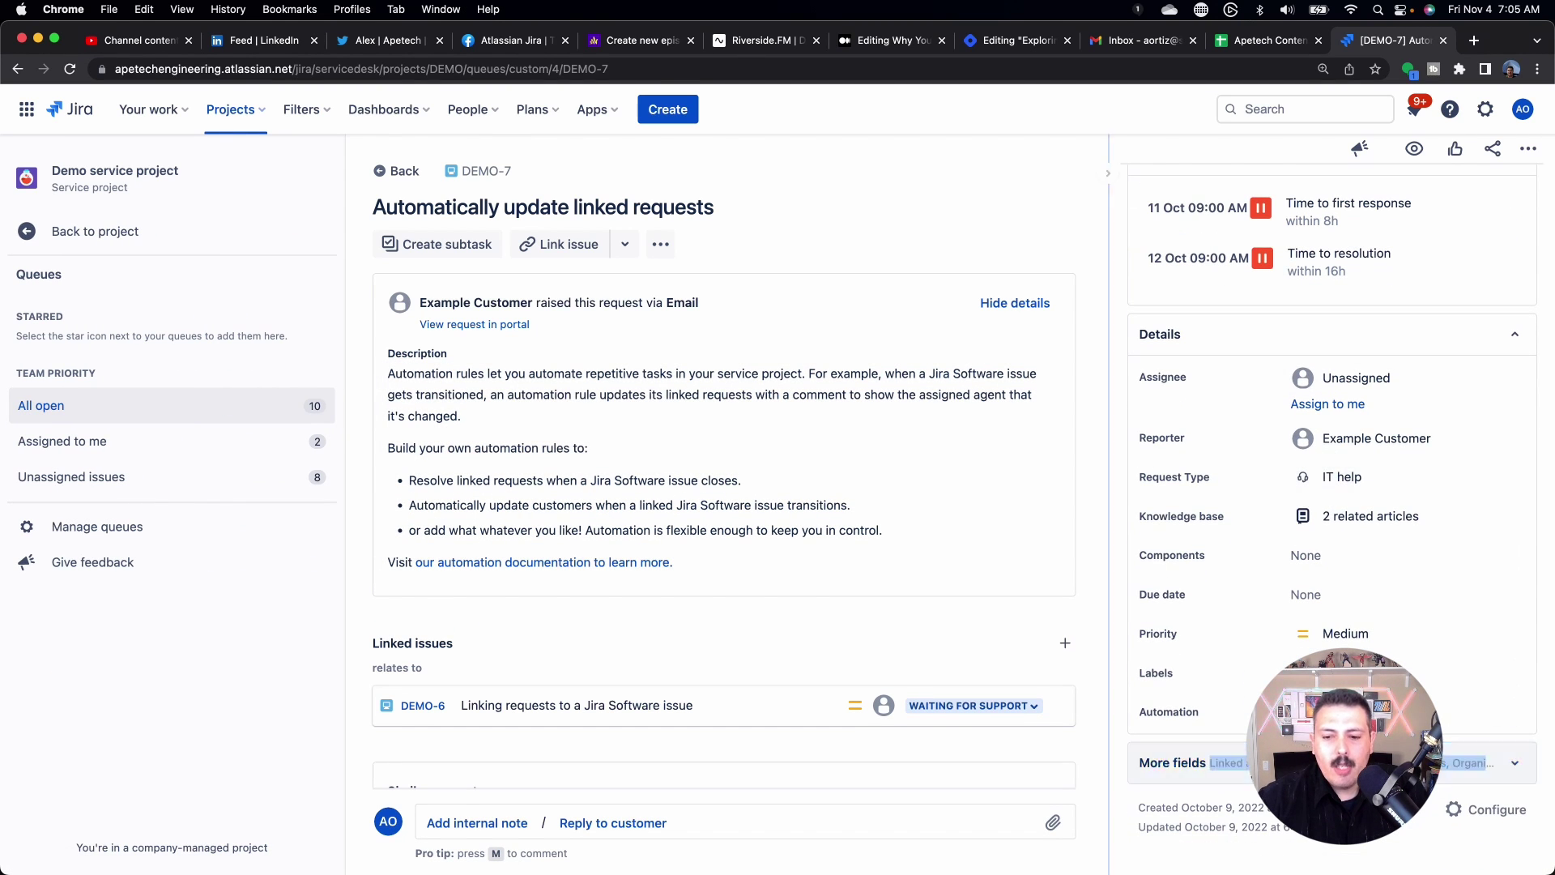
pyautogui.click(1172, 762)
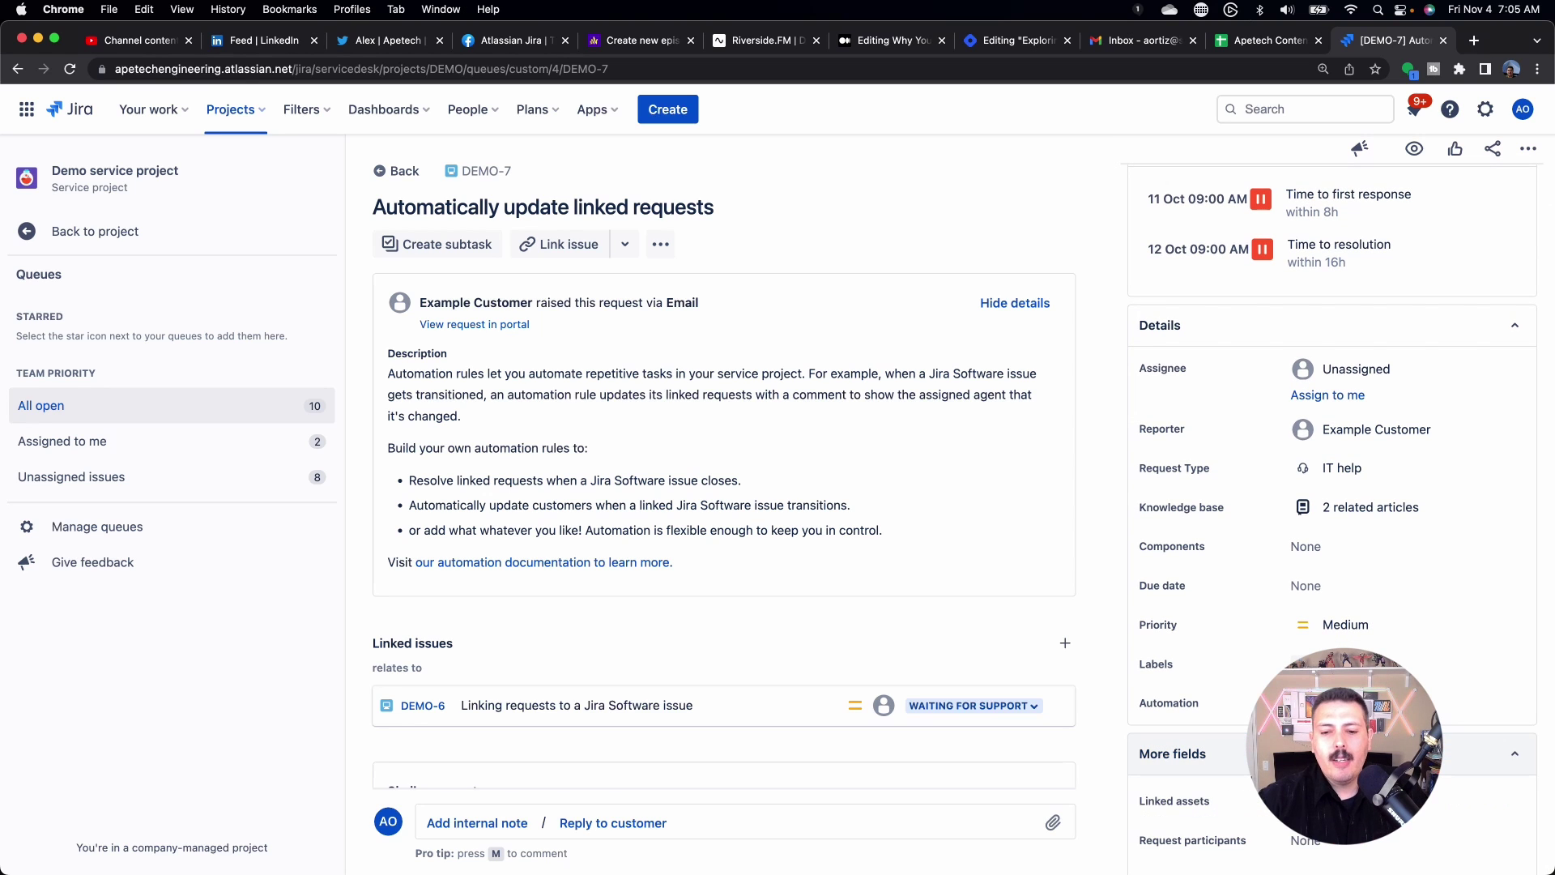
pyautogui.scroll(-3, 1332, 502)
pyautogui.scroll(-3, 1344, 744)
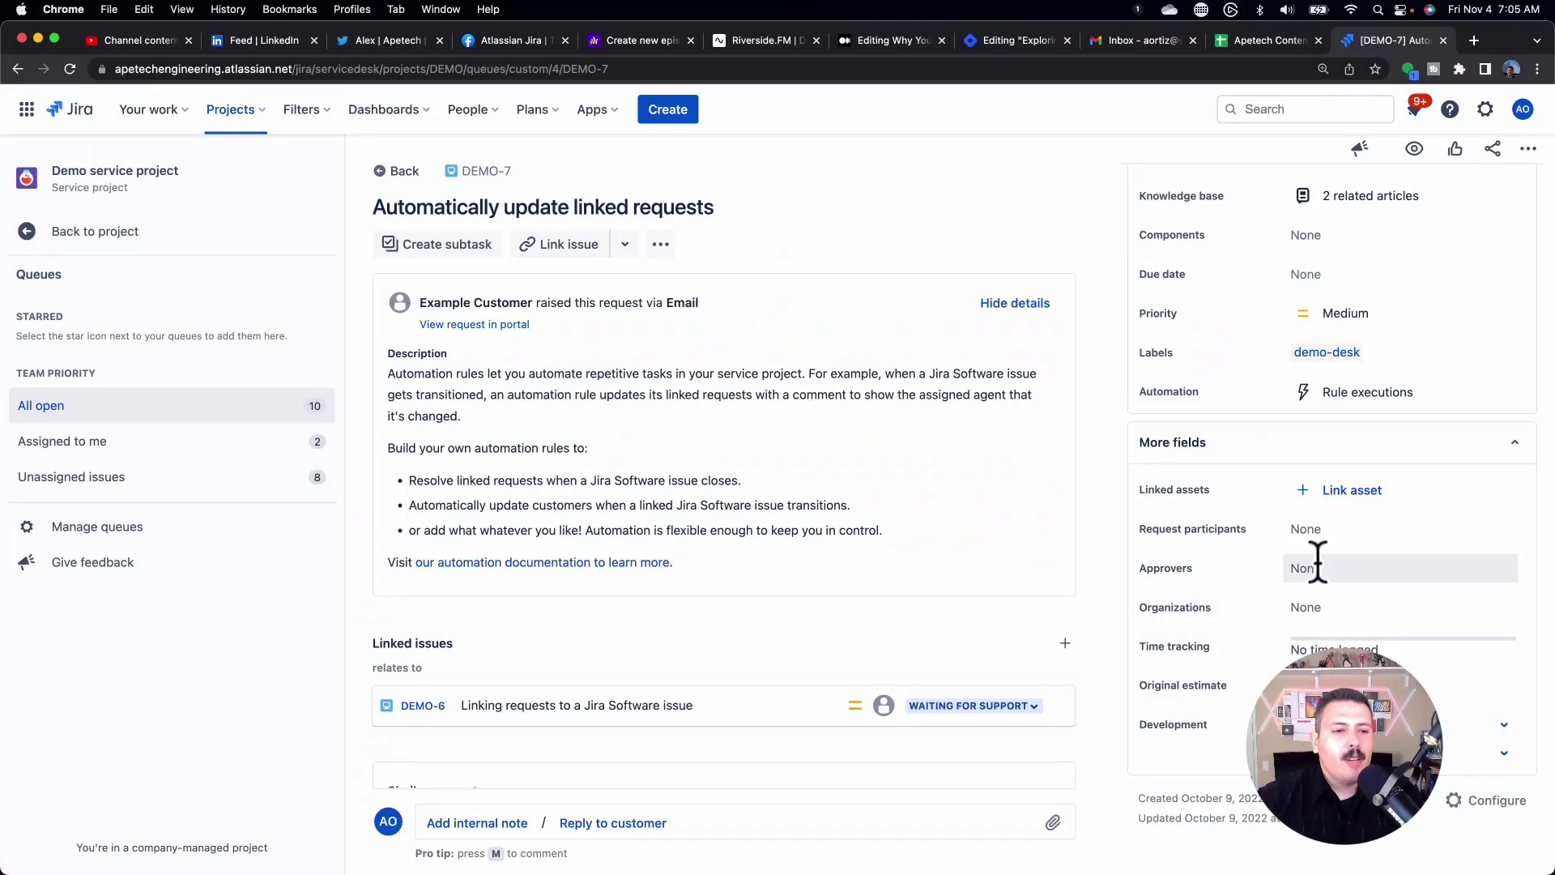
pyautogui.scroll(5, 1315, 555)
# Go from the project's Project settings to its Workflows page.
pyautogui.click(73, 231)
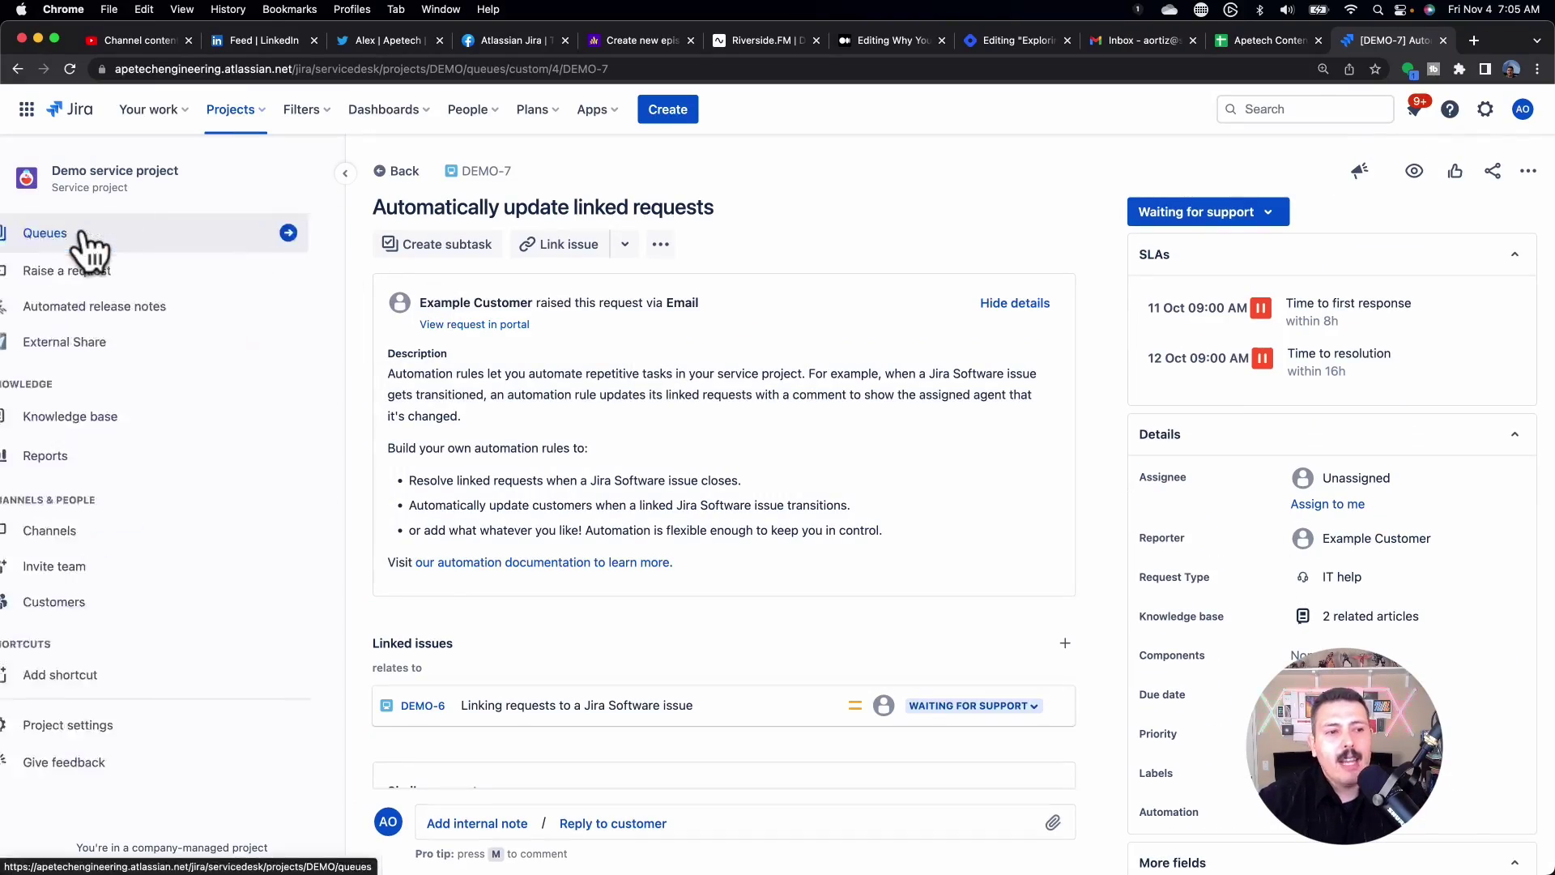
pyautogui.click(63, 723)
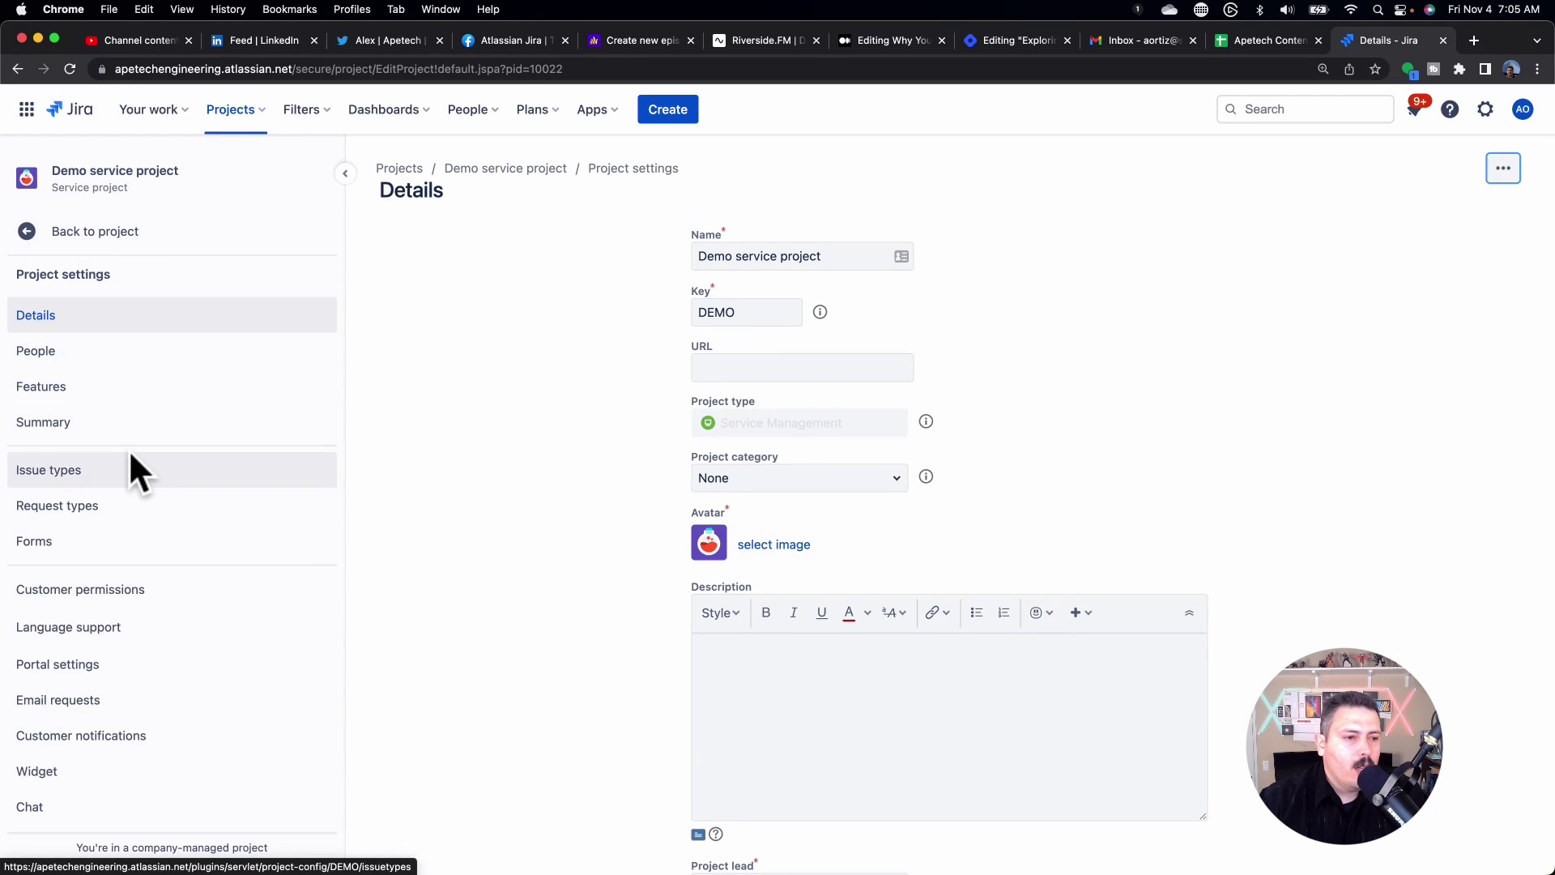
pyautogui.scroll(-8, 93, 713)
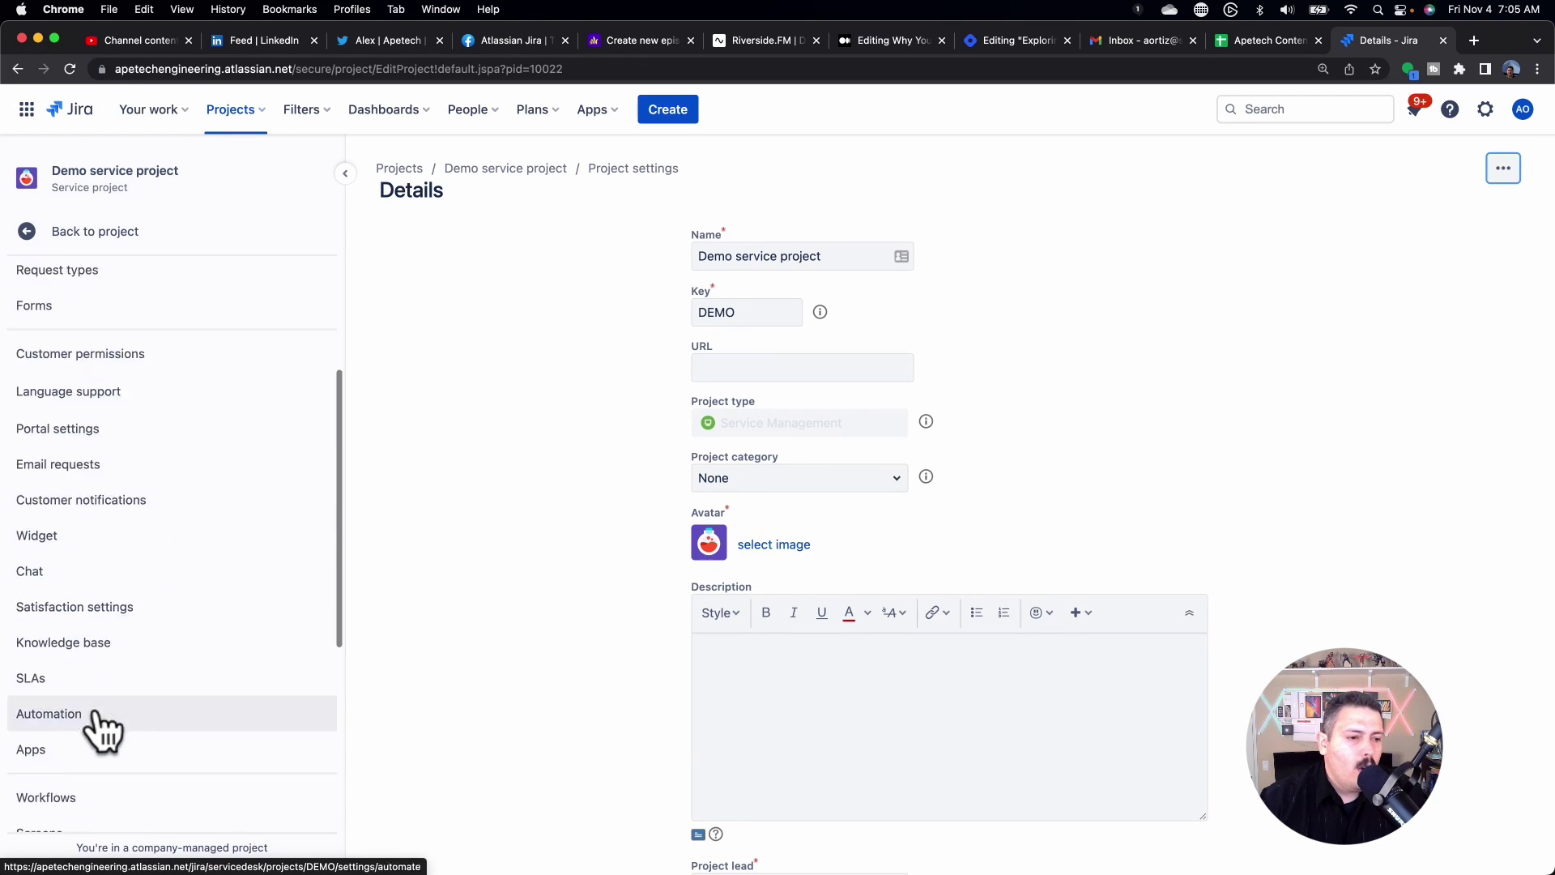
pyautogui.scroll(-1, 95, 715)
pyautogui.click(89, 688)
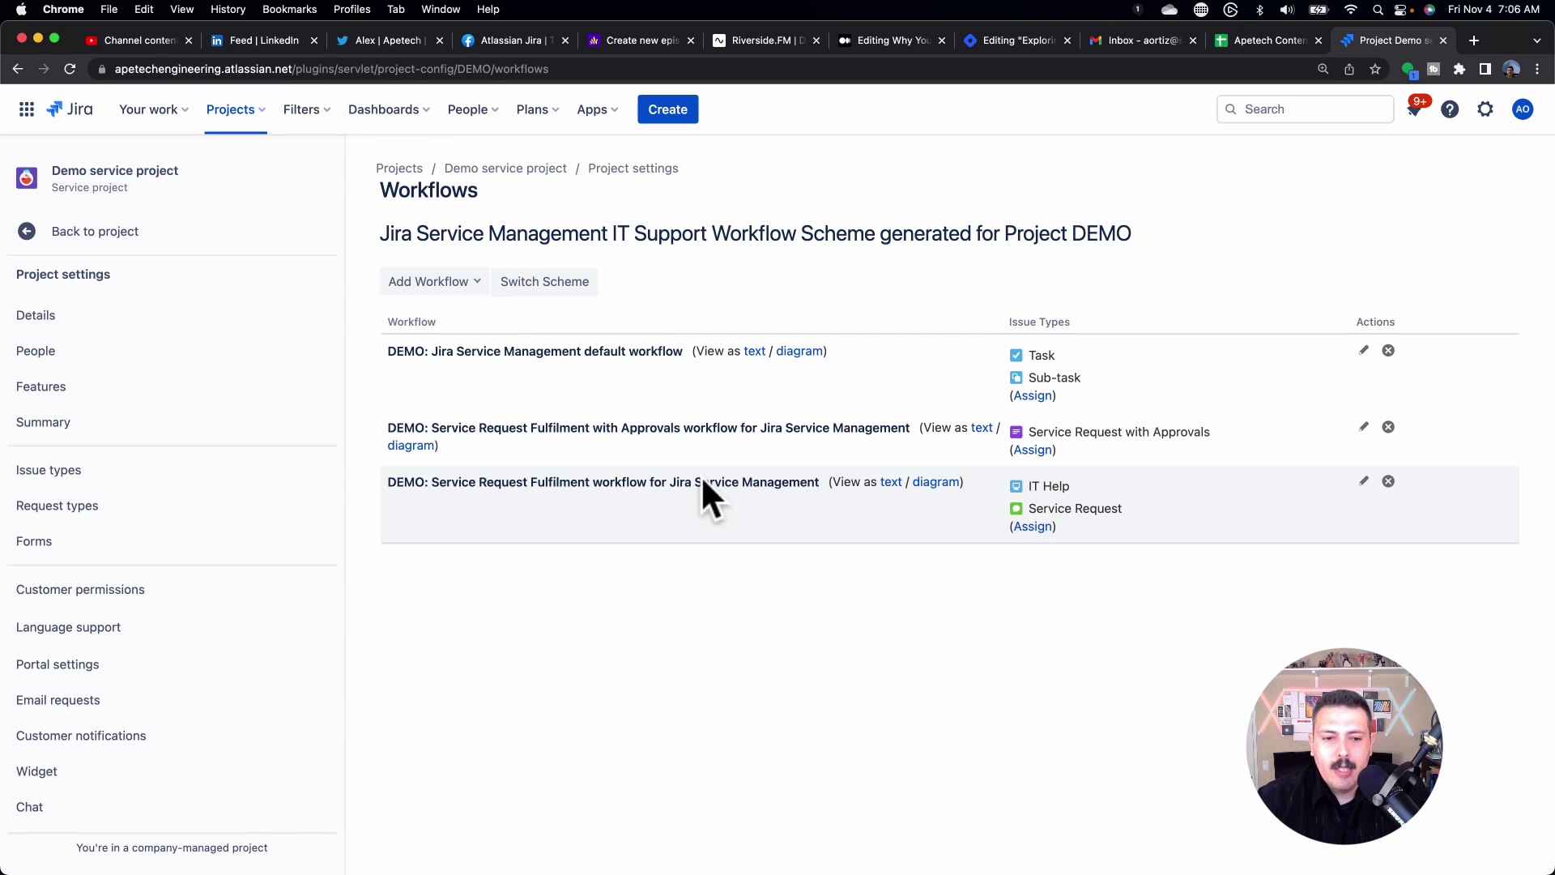
# Edit the Service Request Fulfilment workflow as a draft and inspect the Waiting for support status.
pyautogui.click(1362, 481)
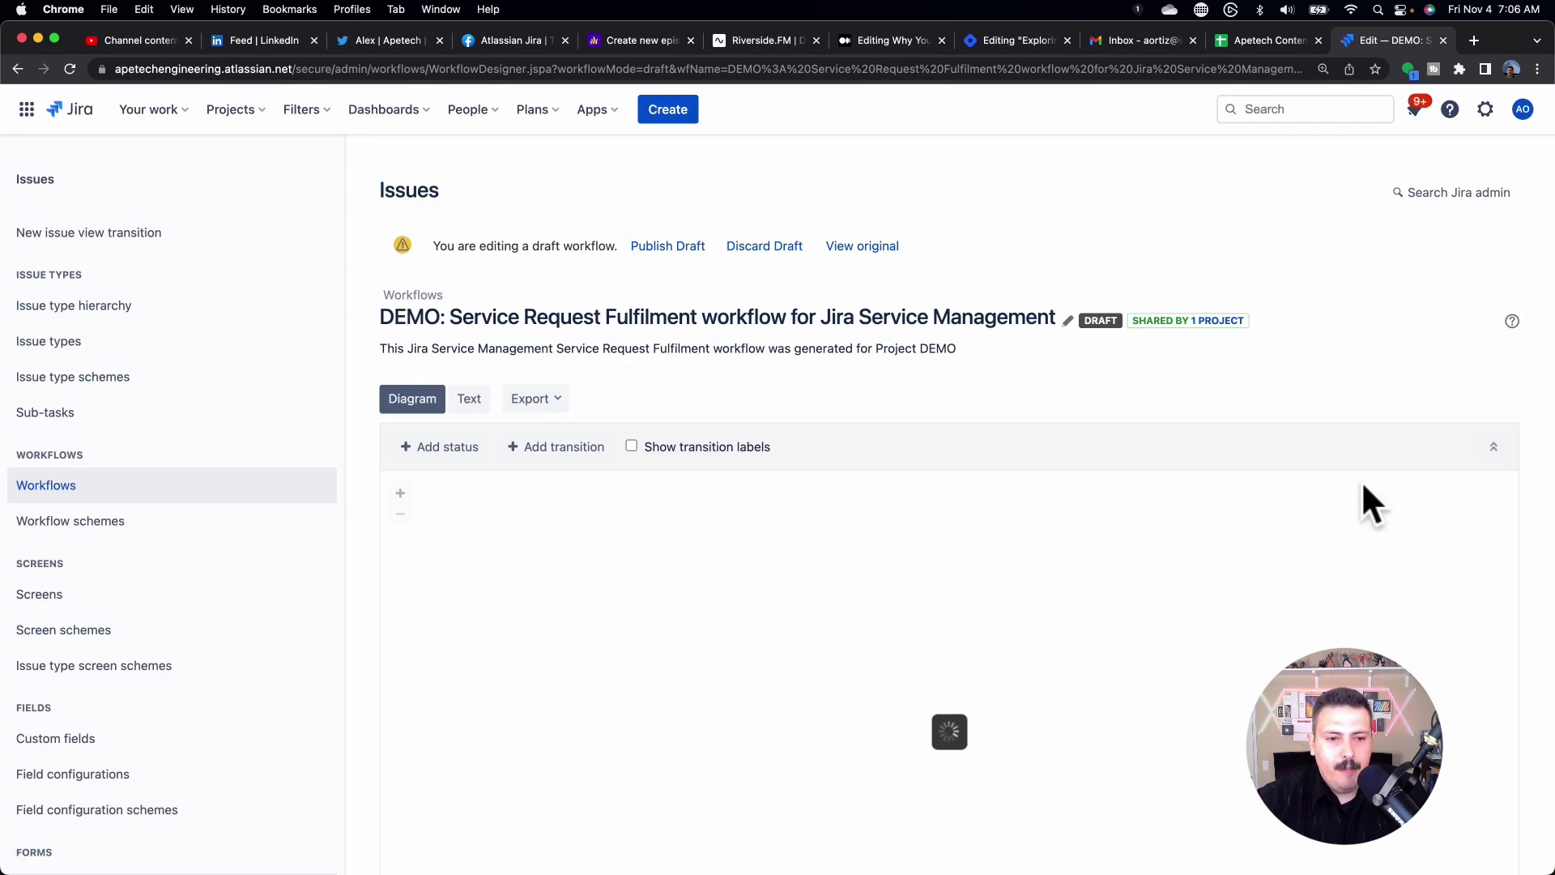
pyautogui.scroll(-3, 1275, 476)
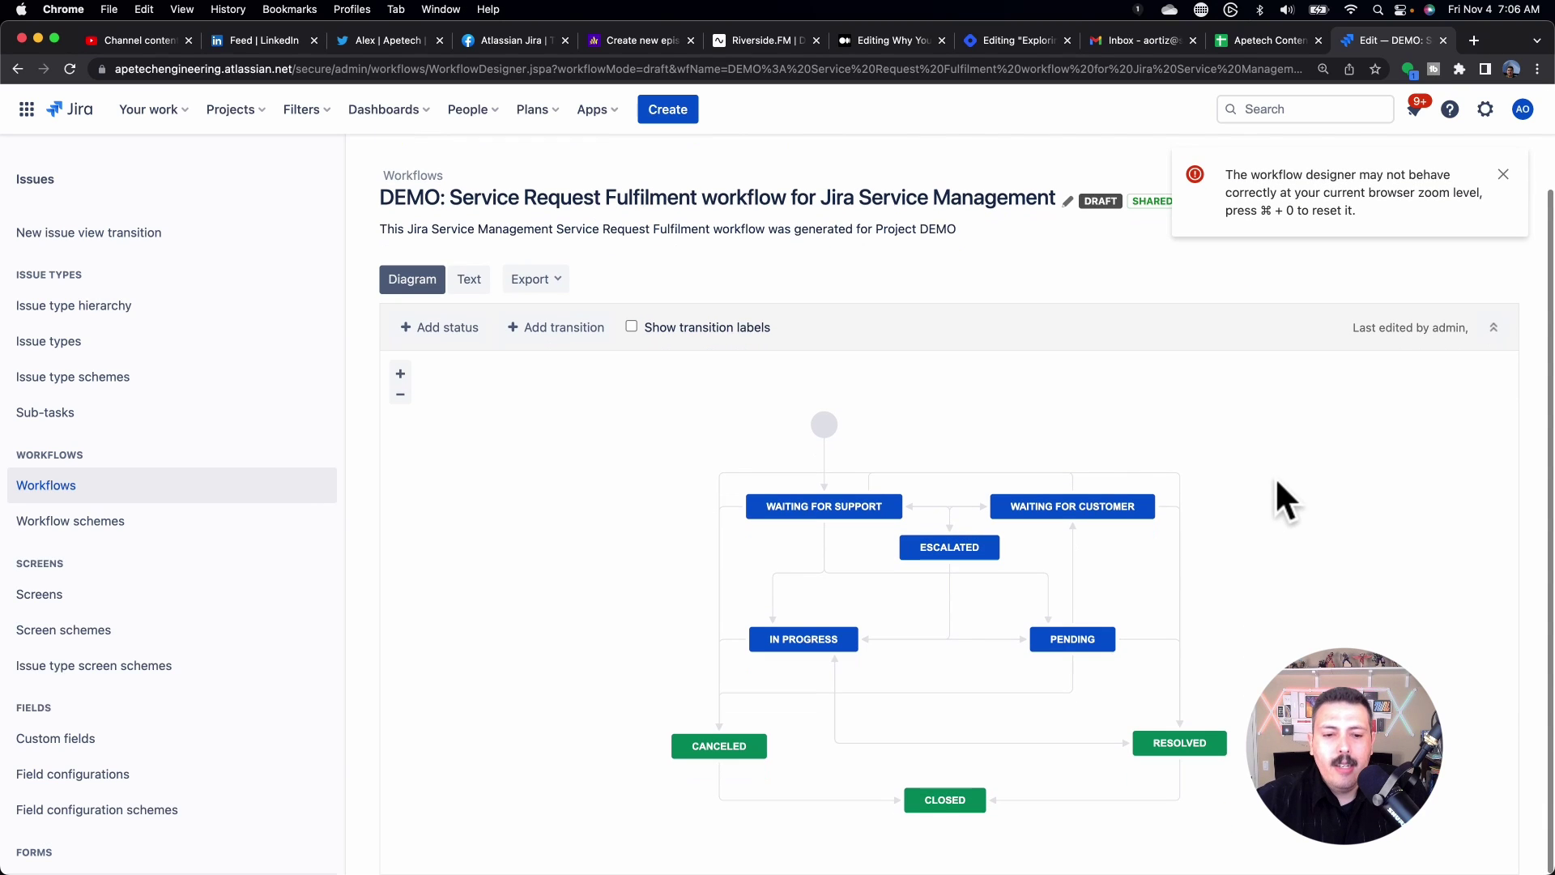
pyautogui.click(831, 511)
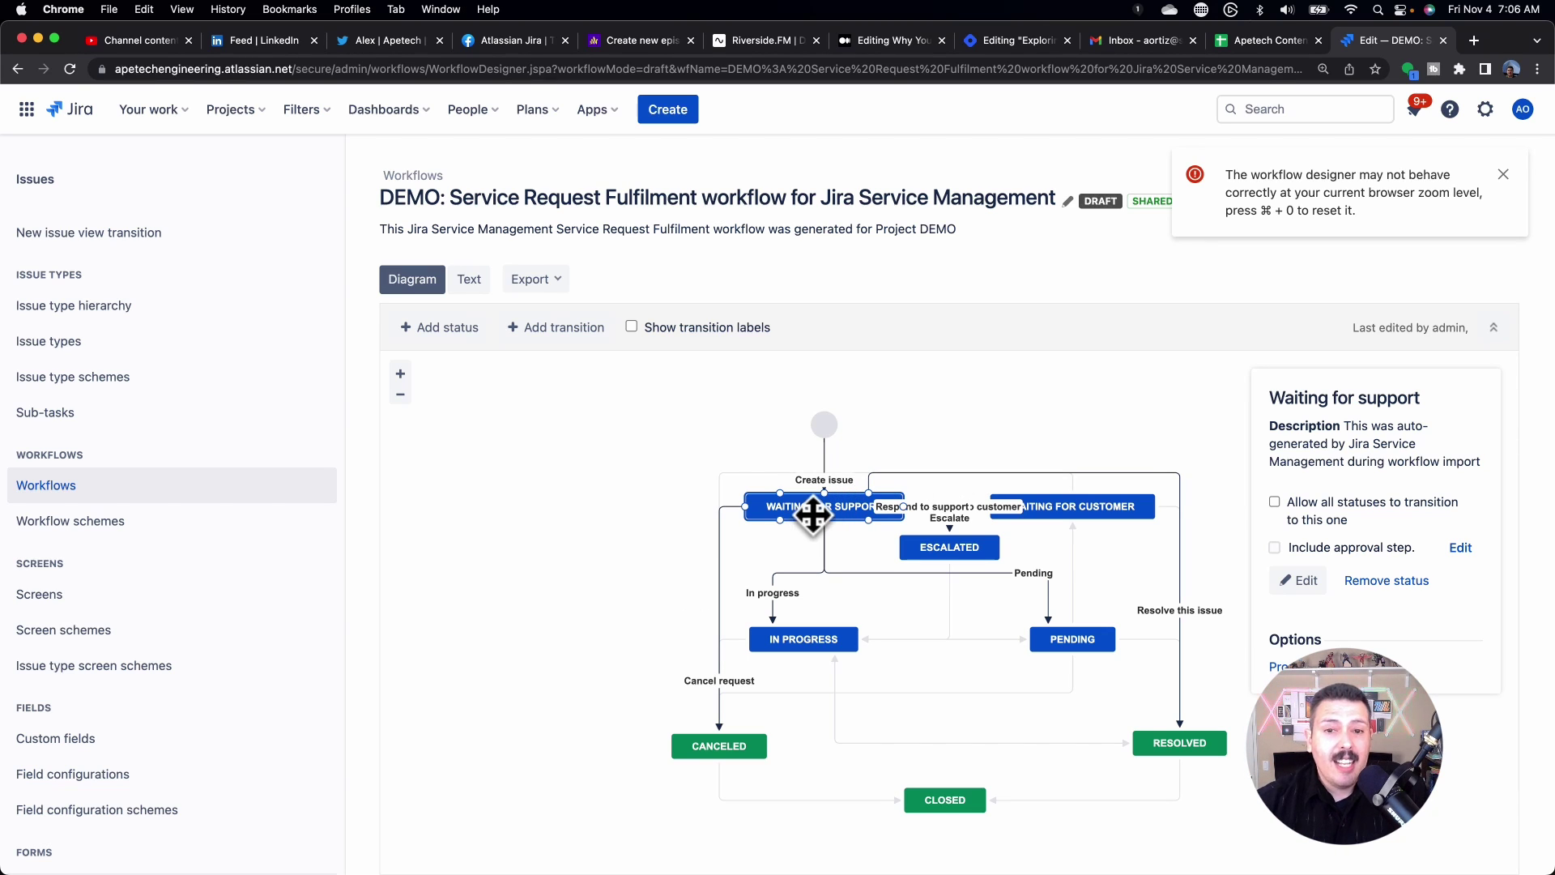
# Tick Include approval step on Waiting for support and open its approval-step settings.
pyautogui.click(896, 434)
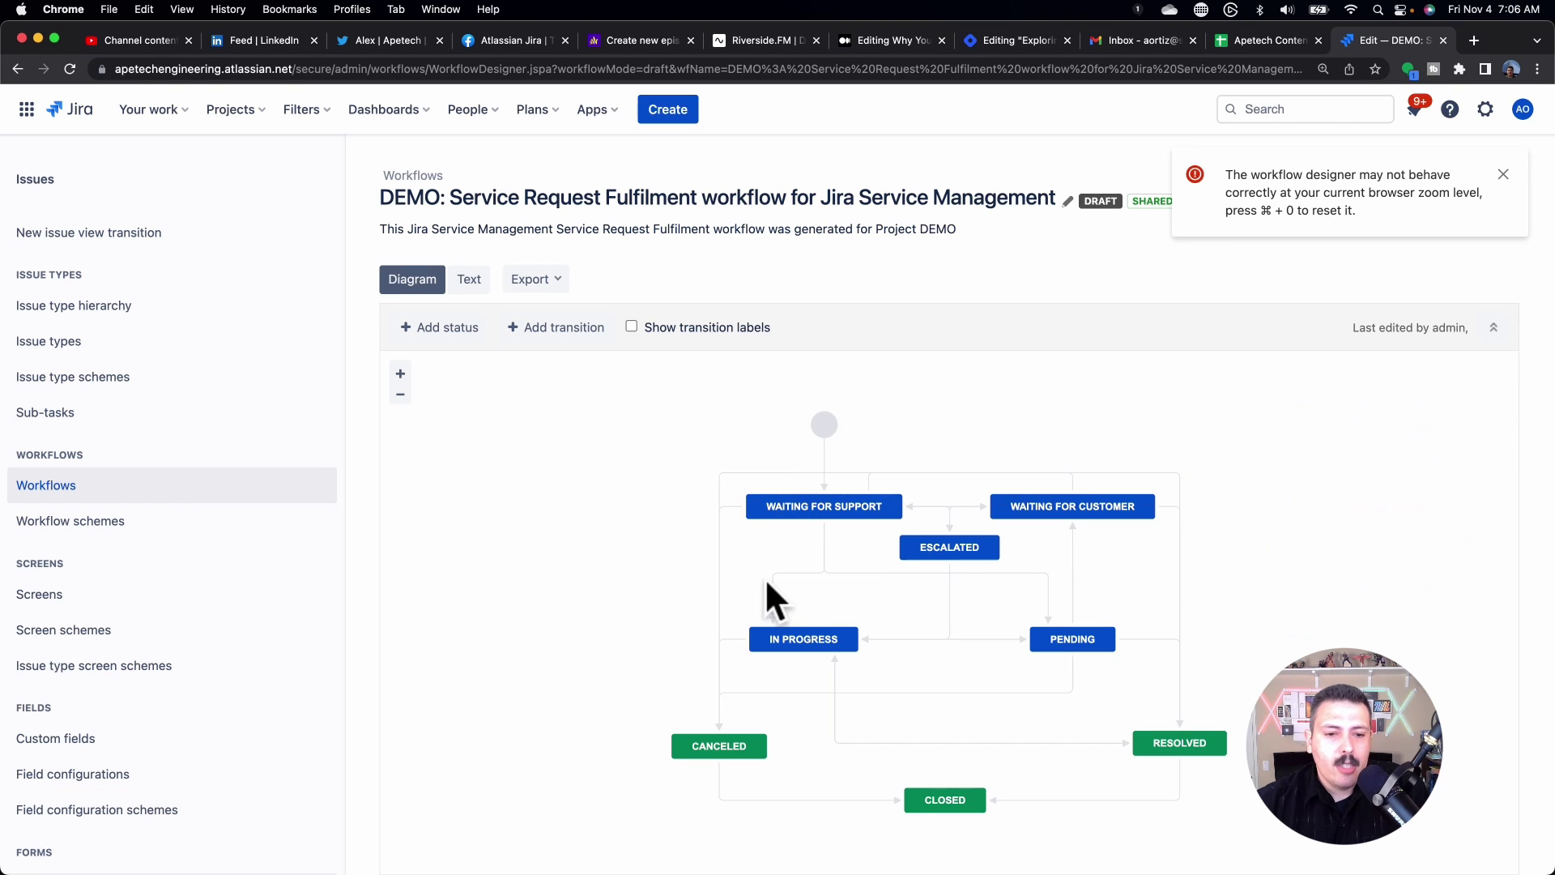
pyautogui.doubleClick(805, 507)
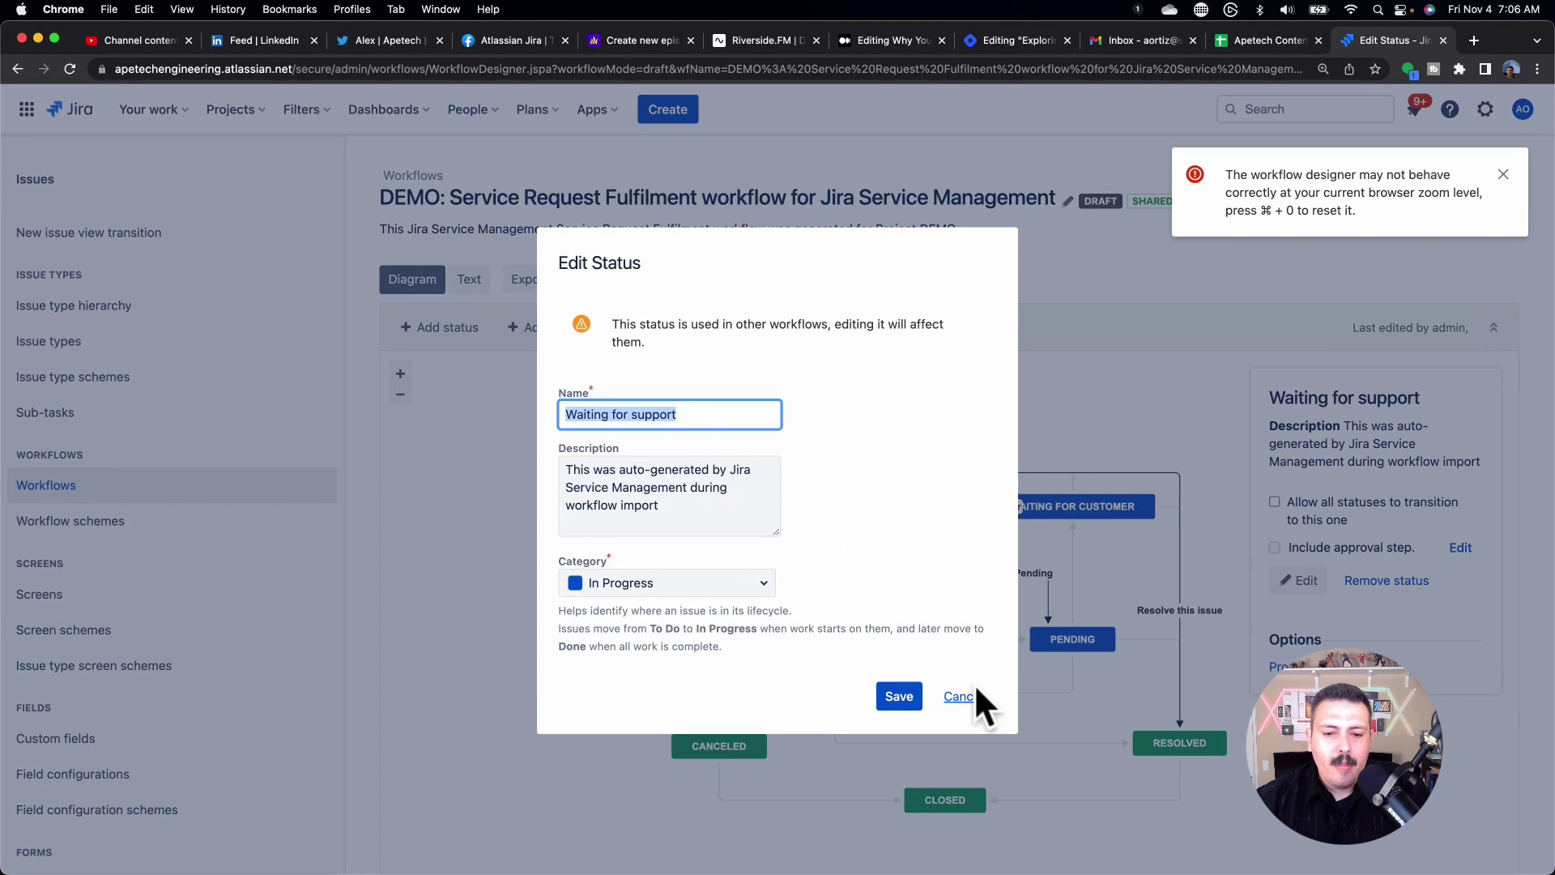
pyautogui.click(967, 694)
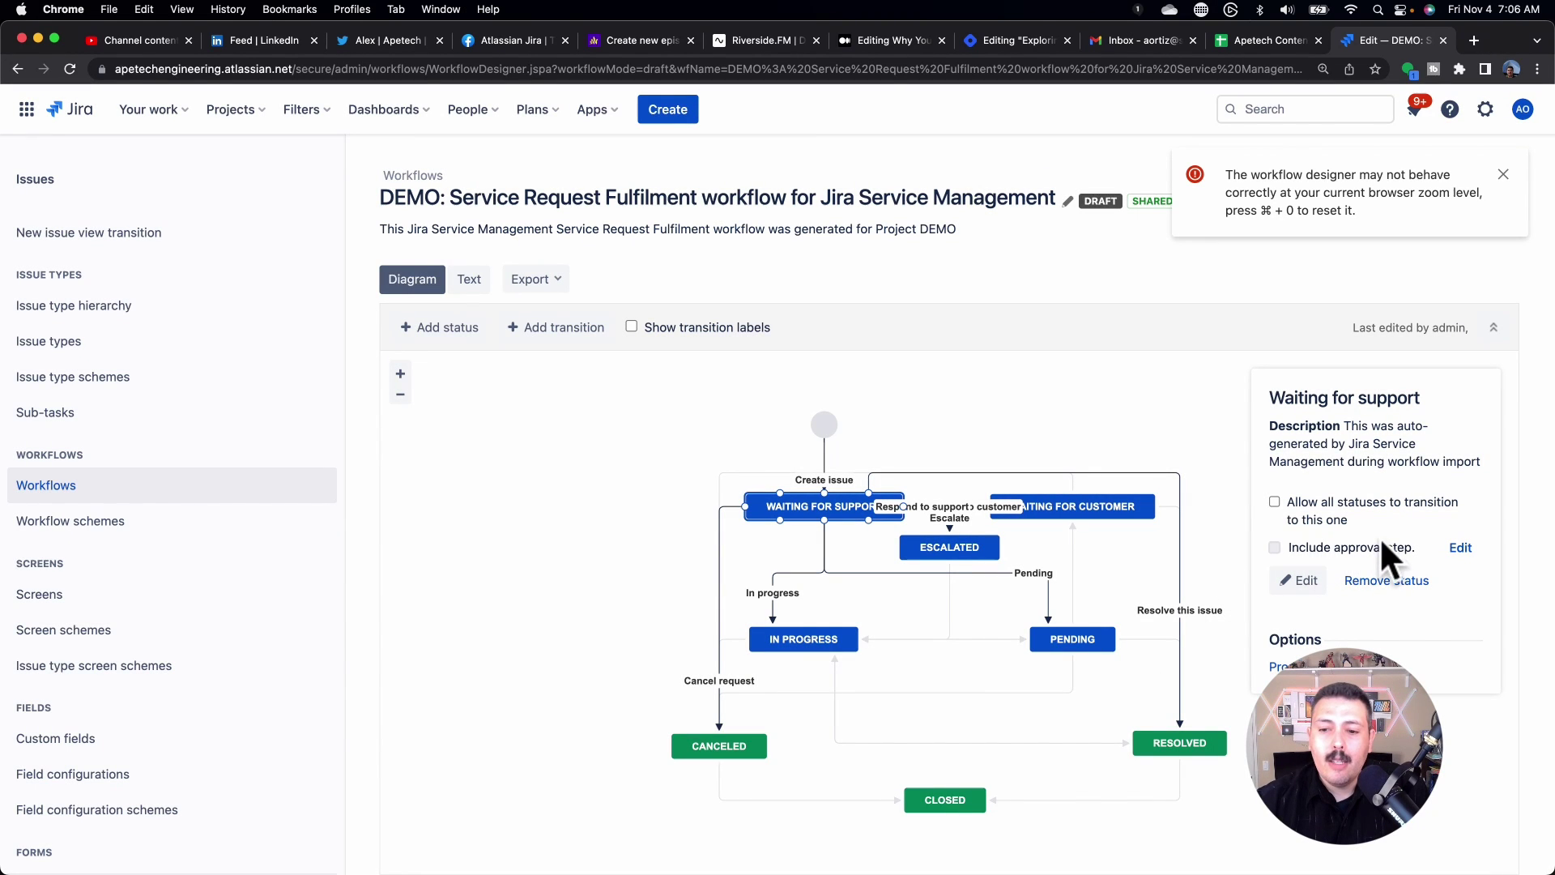
pyautogui.click(1276, 547)
pyautogui.click(1460, 548)
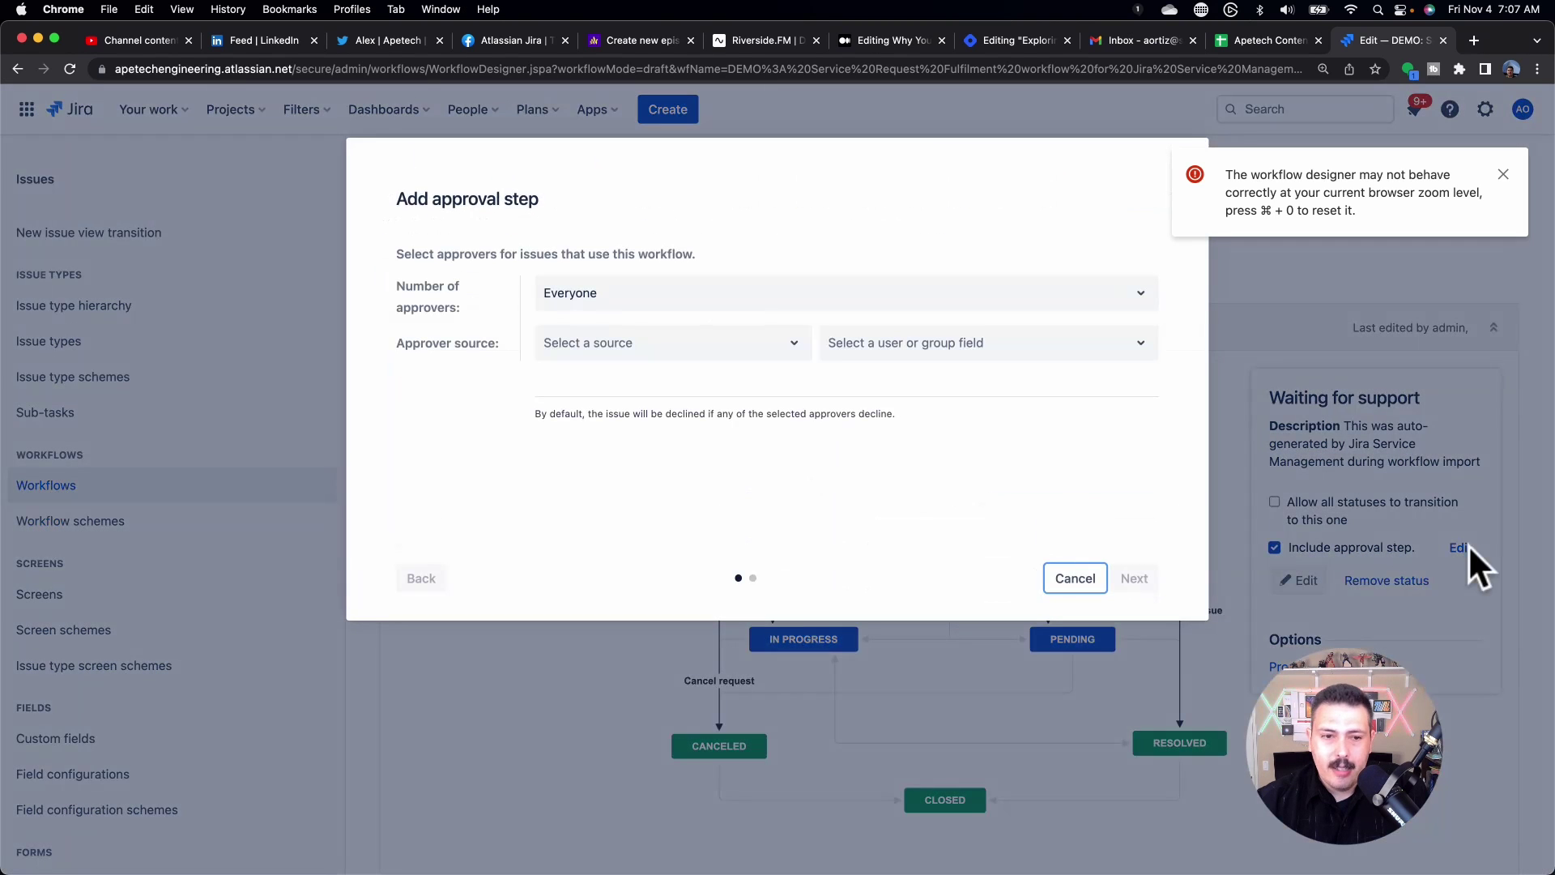
# Dismiss the browser zoom warning and review the Number of approvers options.
pyautogui.click(1504, 174)
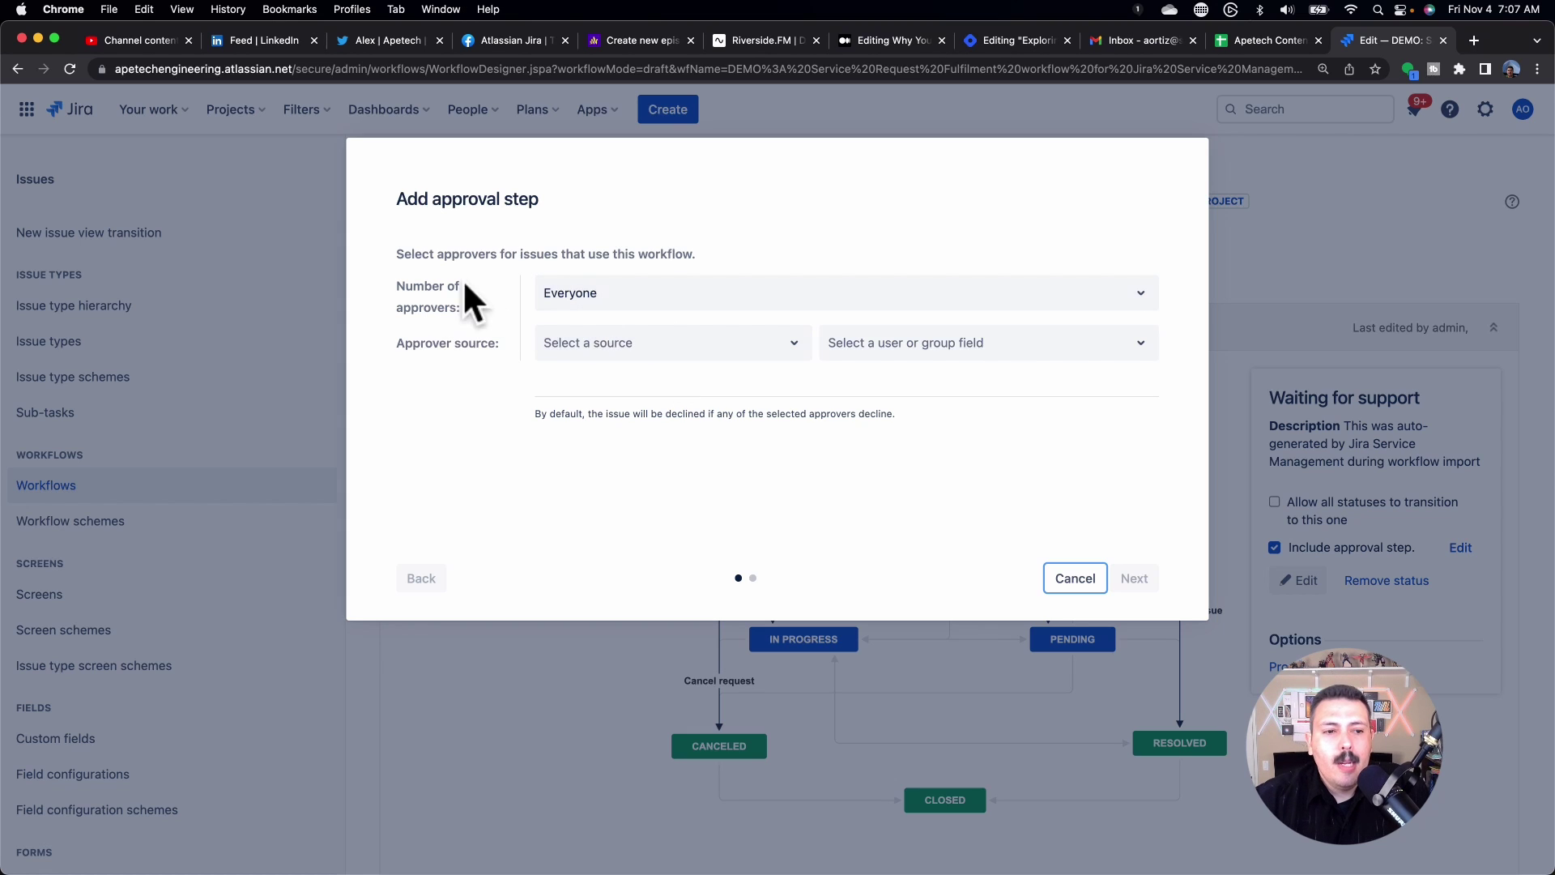
pyautogui.click(570, 300)
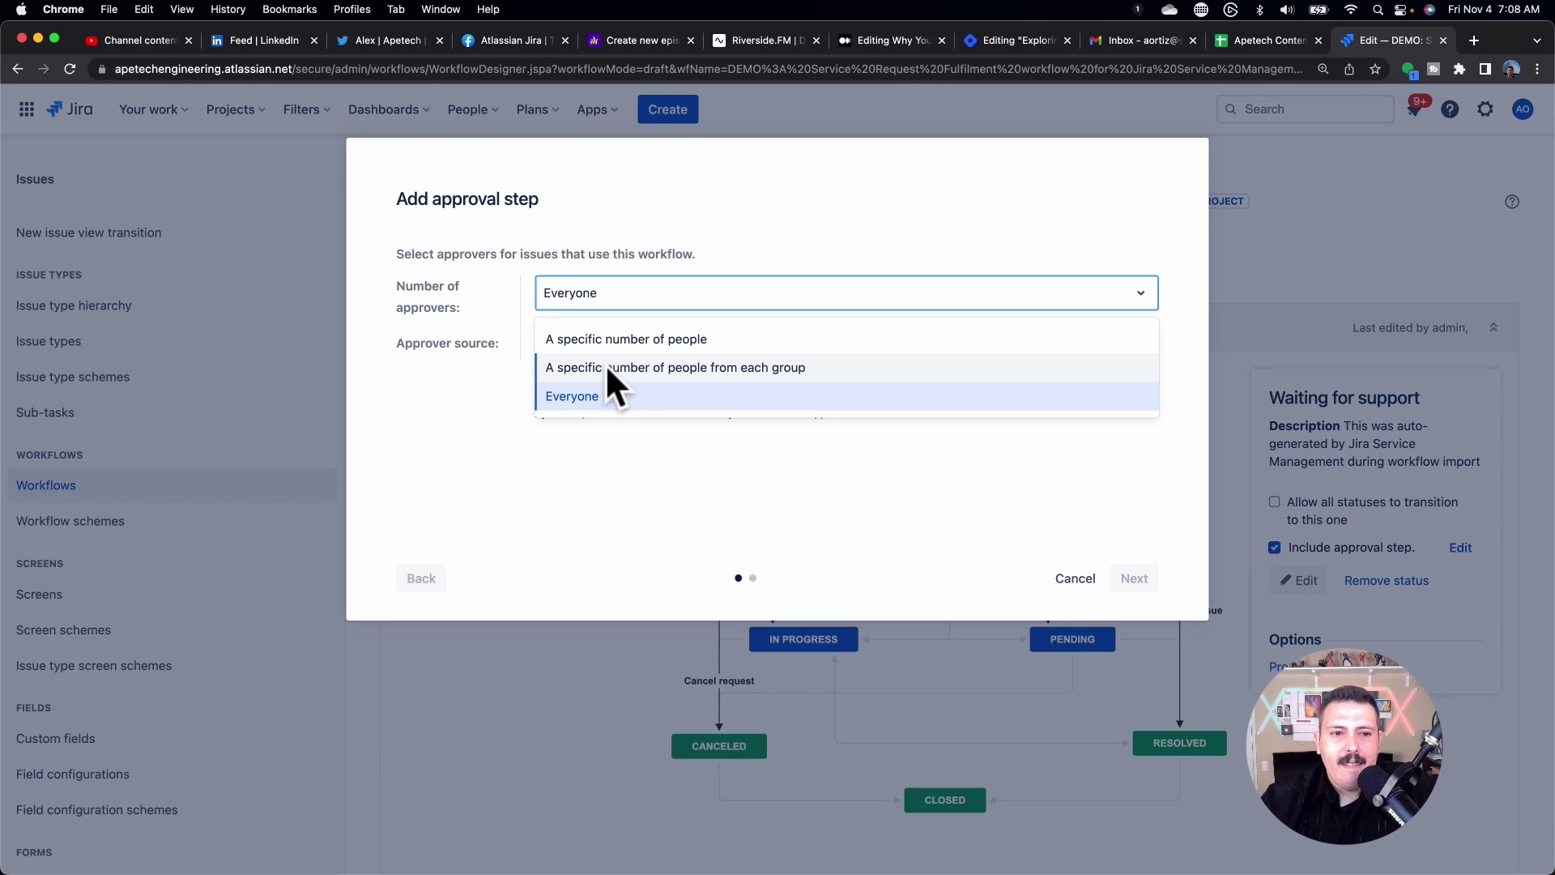
# Keep Everyone, source approvers from the Approvers Jira field, and continue to transition settings.
pyautogui.click(580, 391)
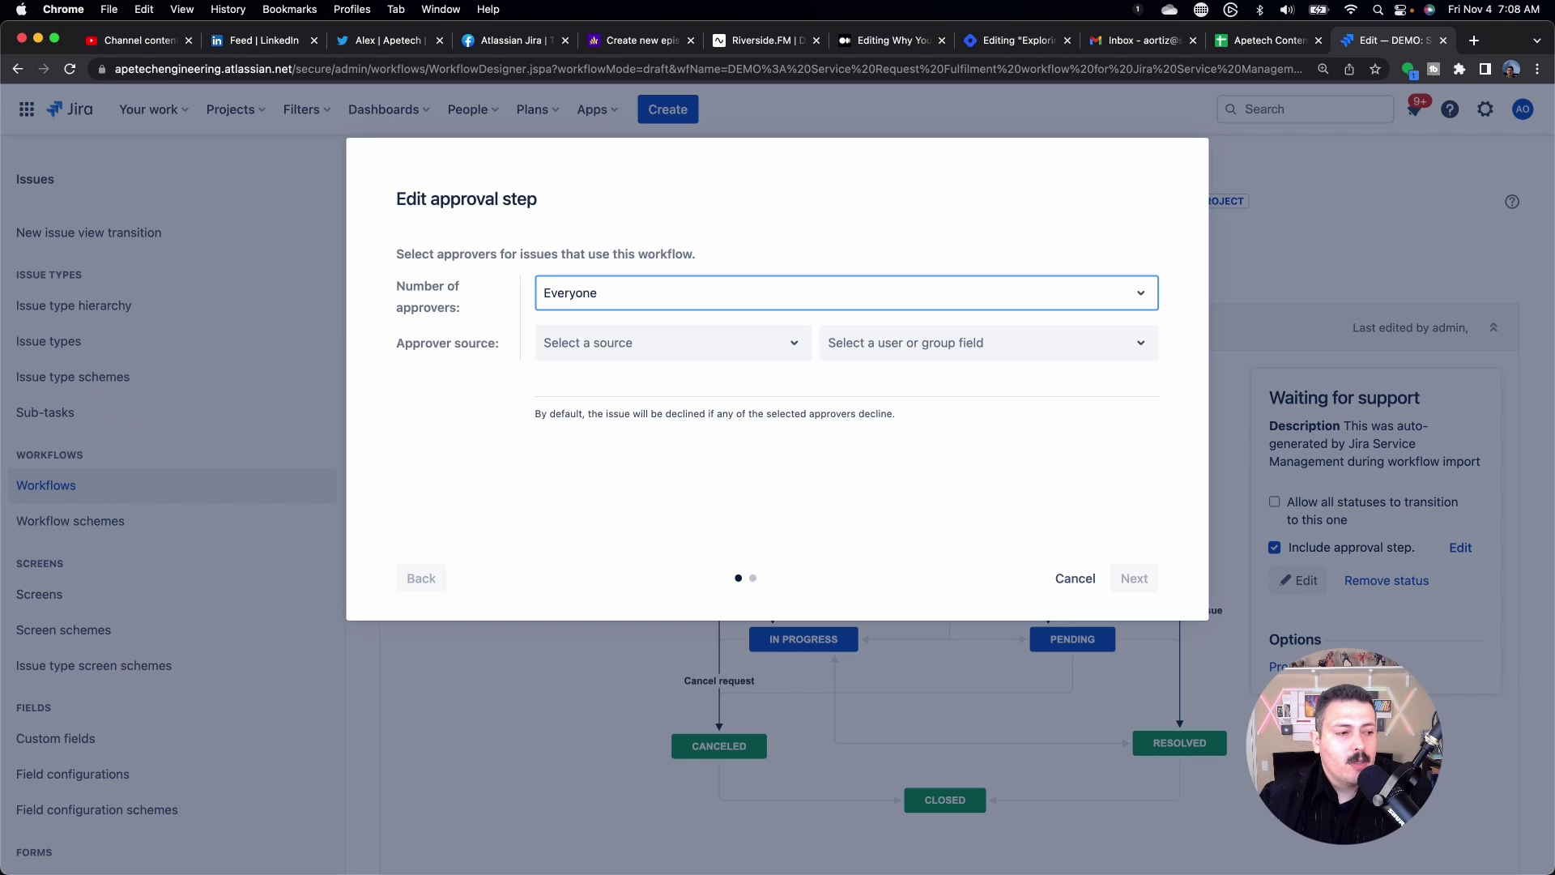
pyautogui.click(645, 341)
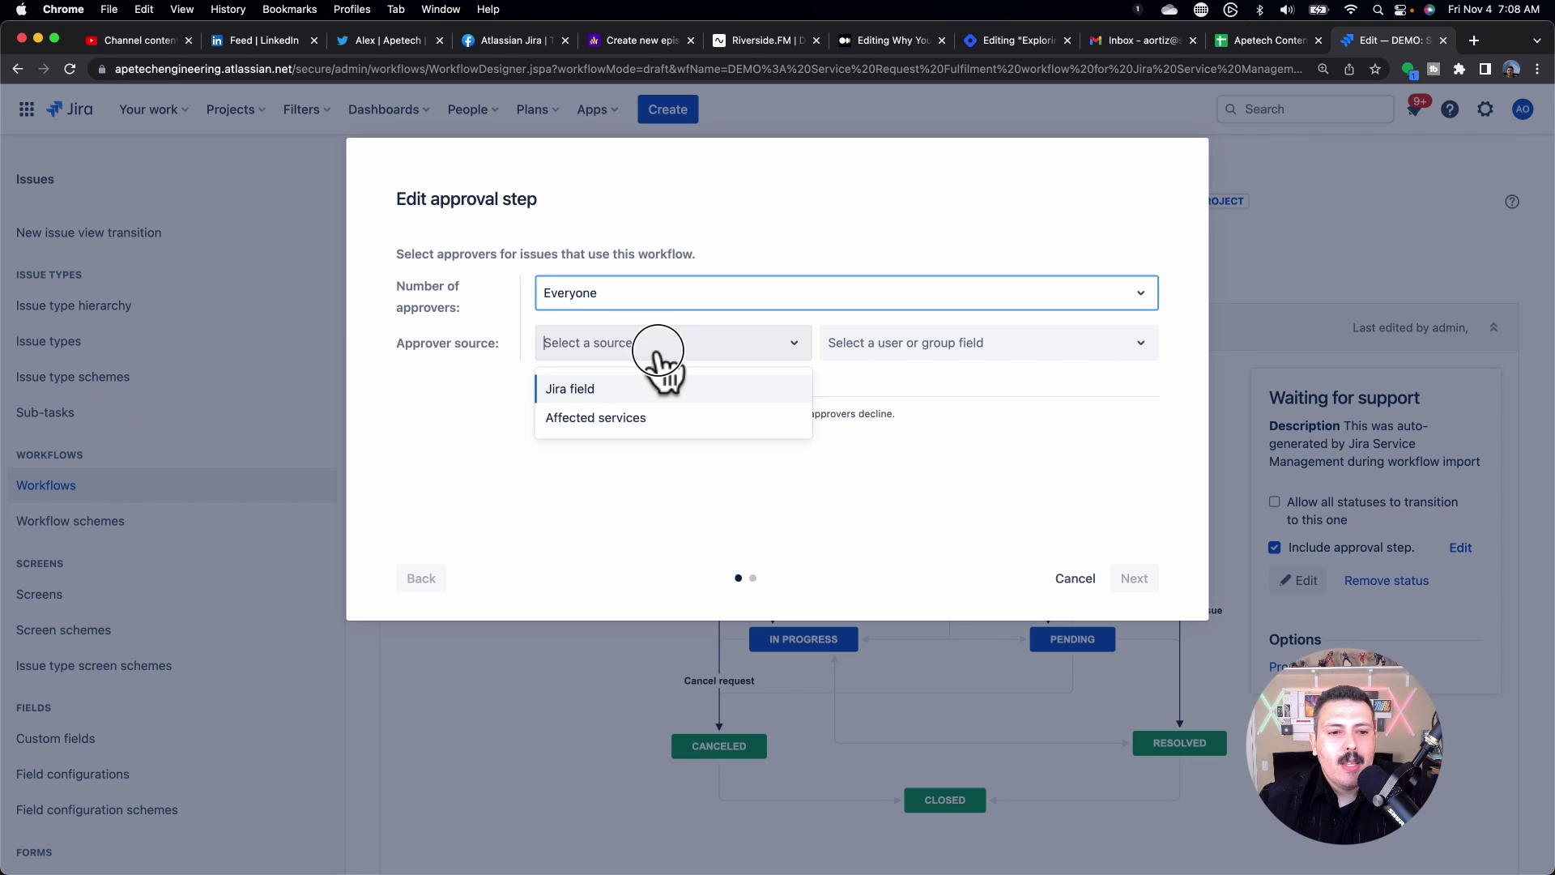
pyautogui.click(605, 382)
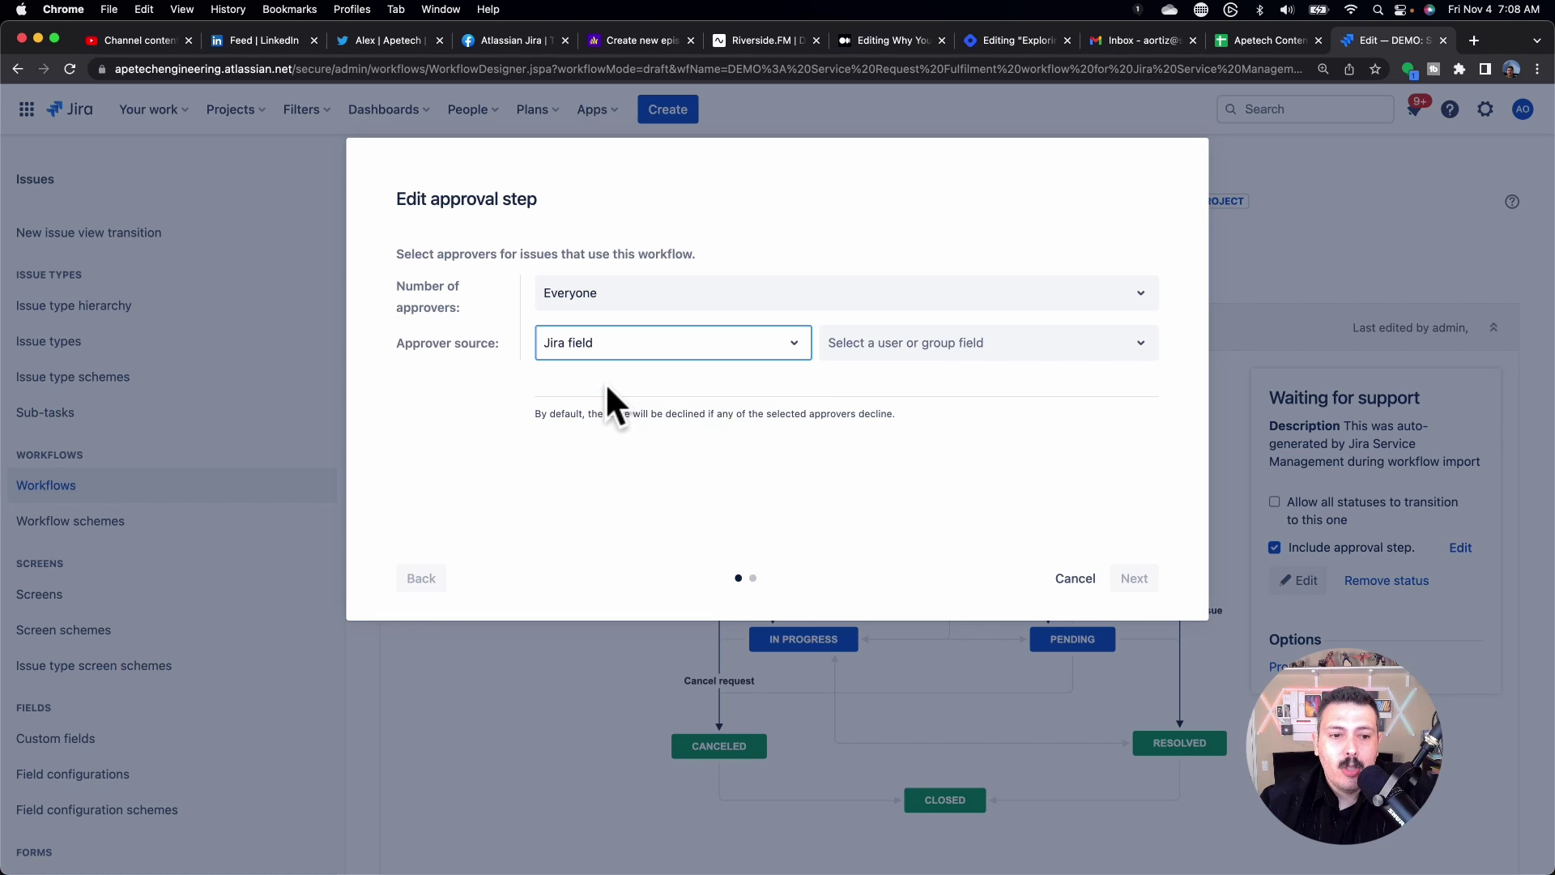
pyautogui.click(914, 357)
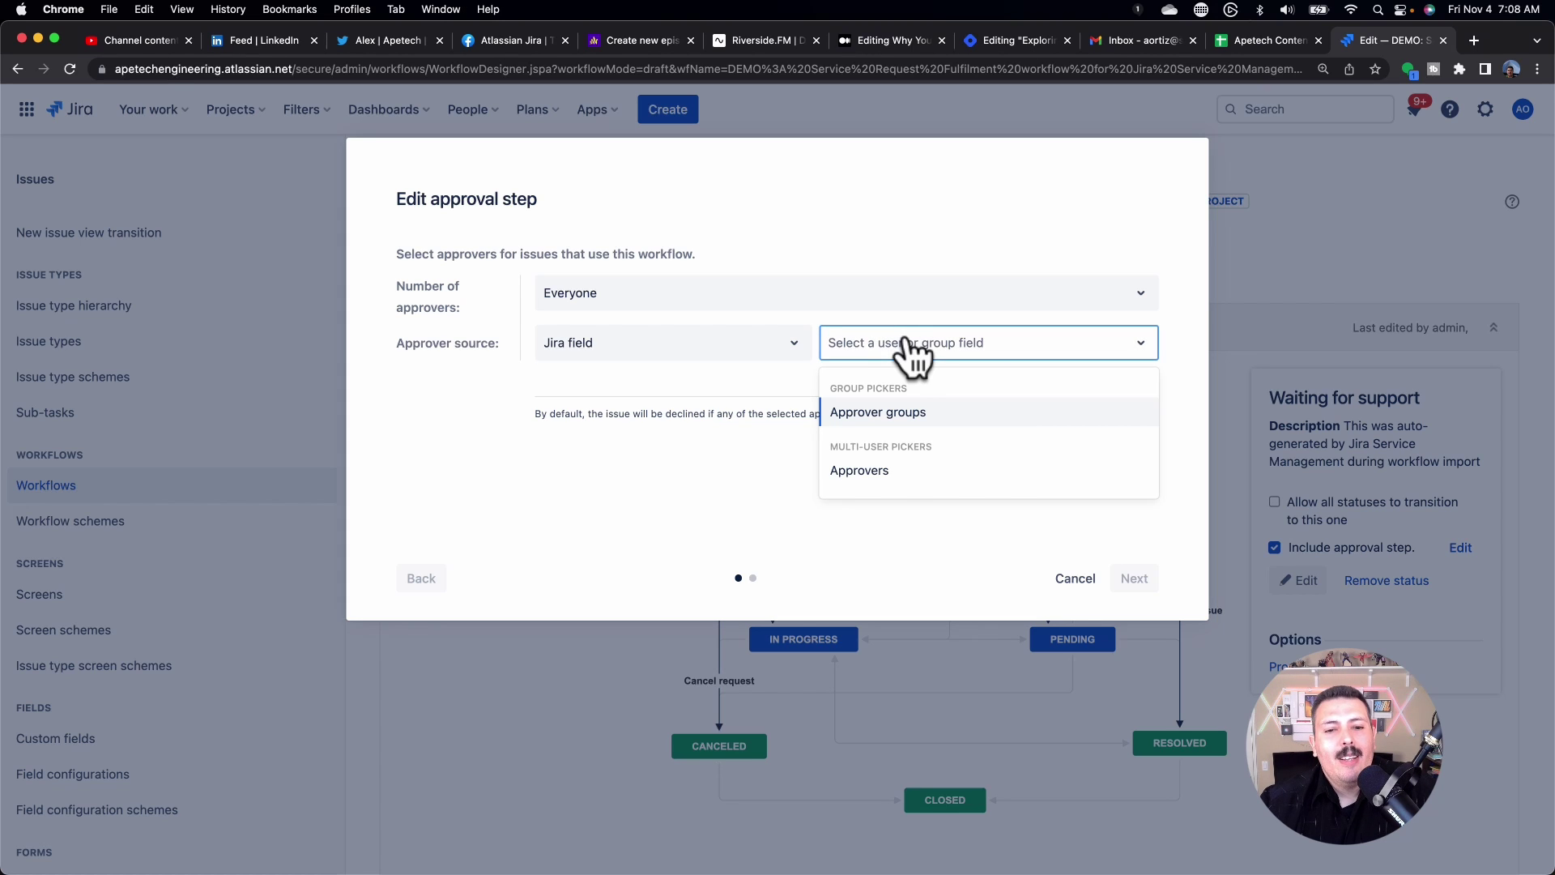
pyautogui.click(874, 473)
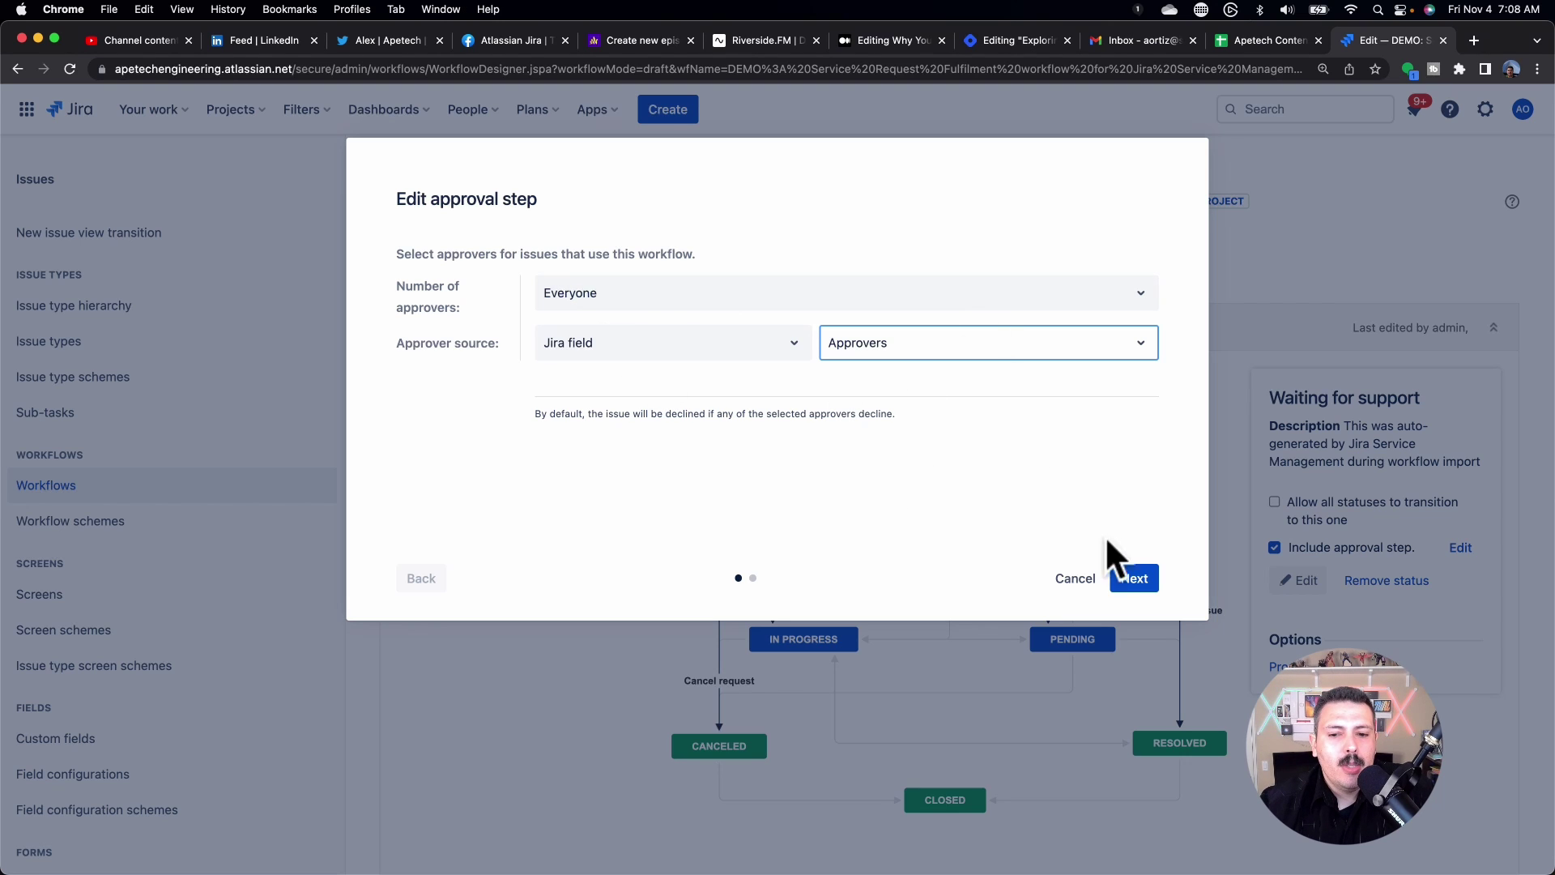
pyautogui.click(1138, 579)
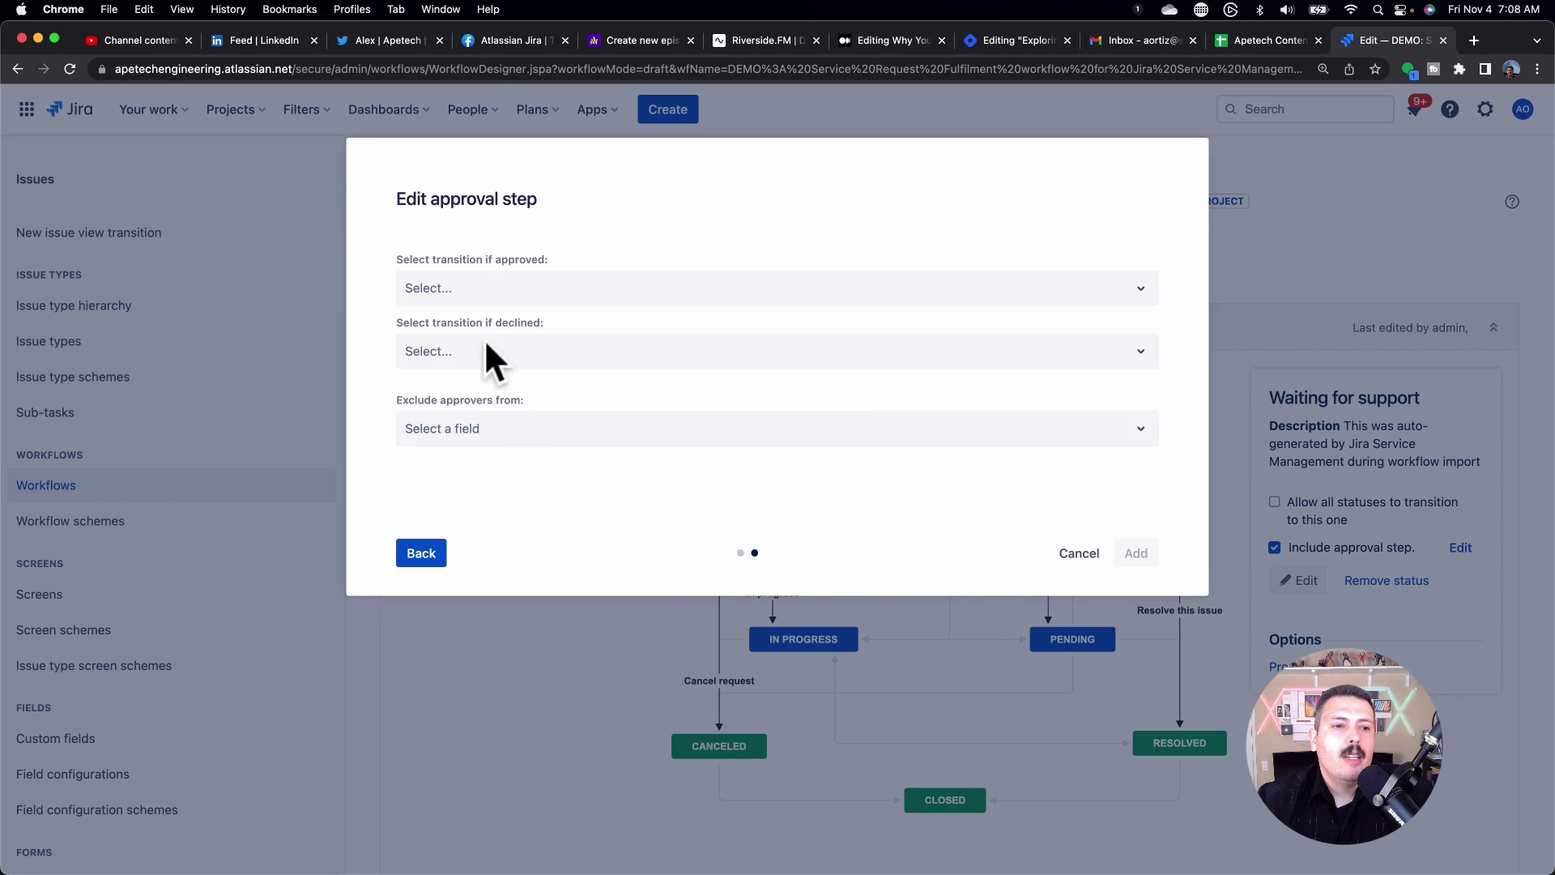
# Route approved requests to Escalate and declined requests to In progress.
pyautogui.click(481, 290)
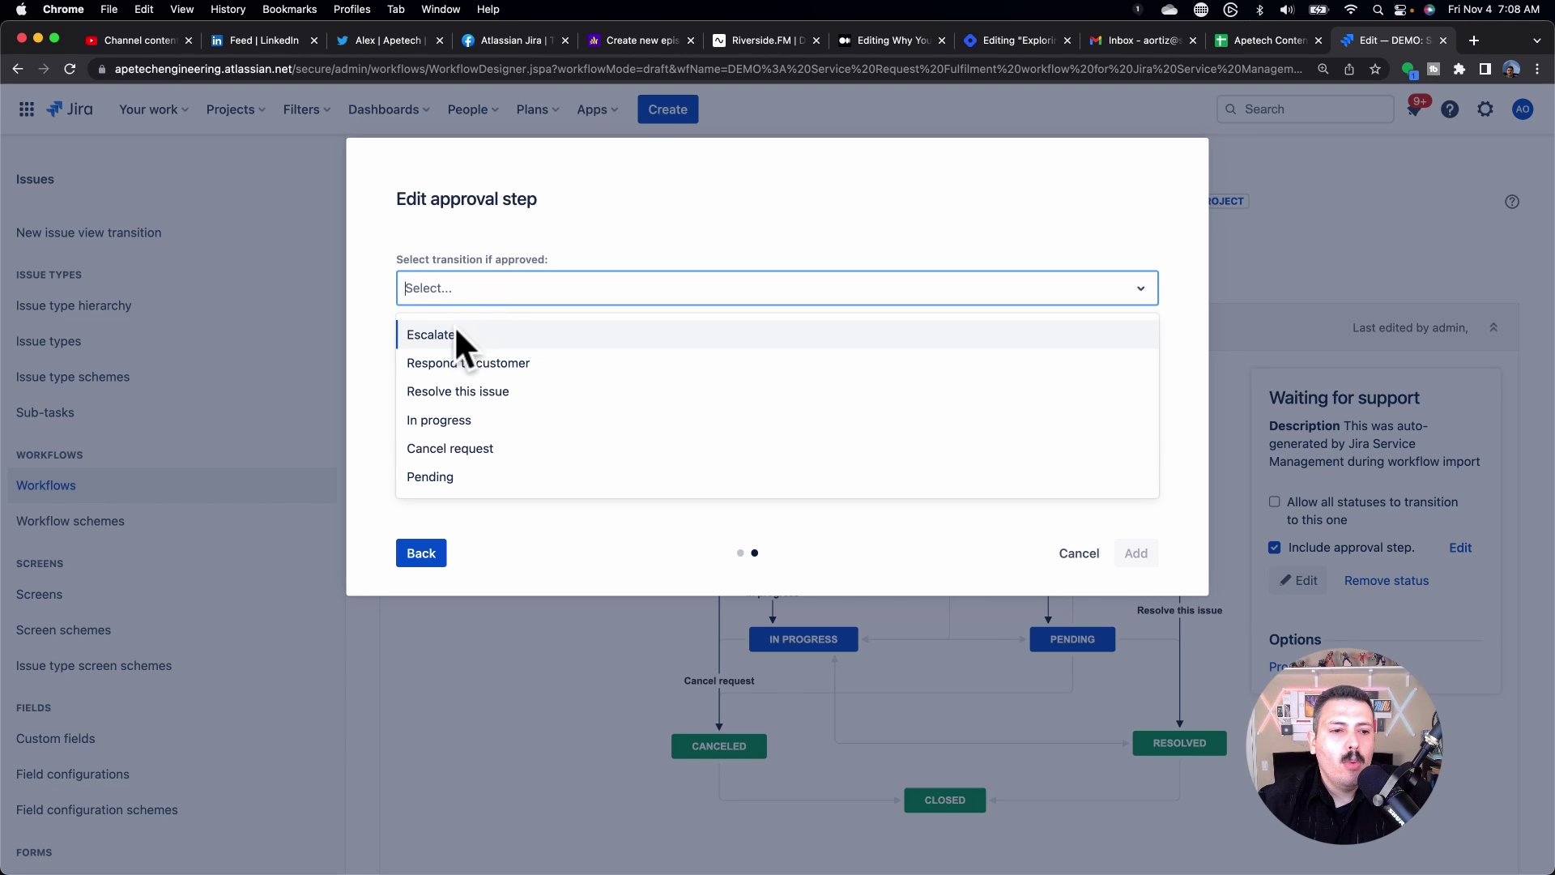
pyautogui.click(454, 331)
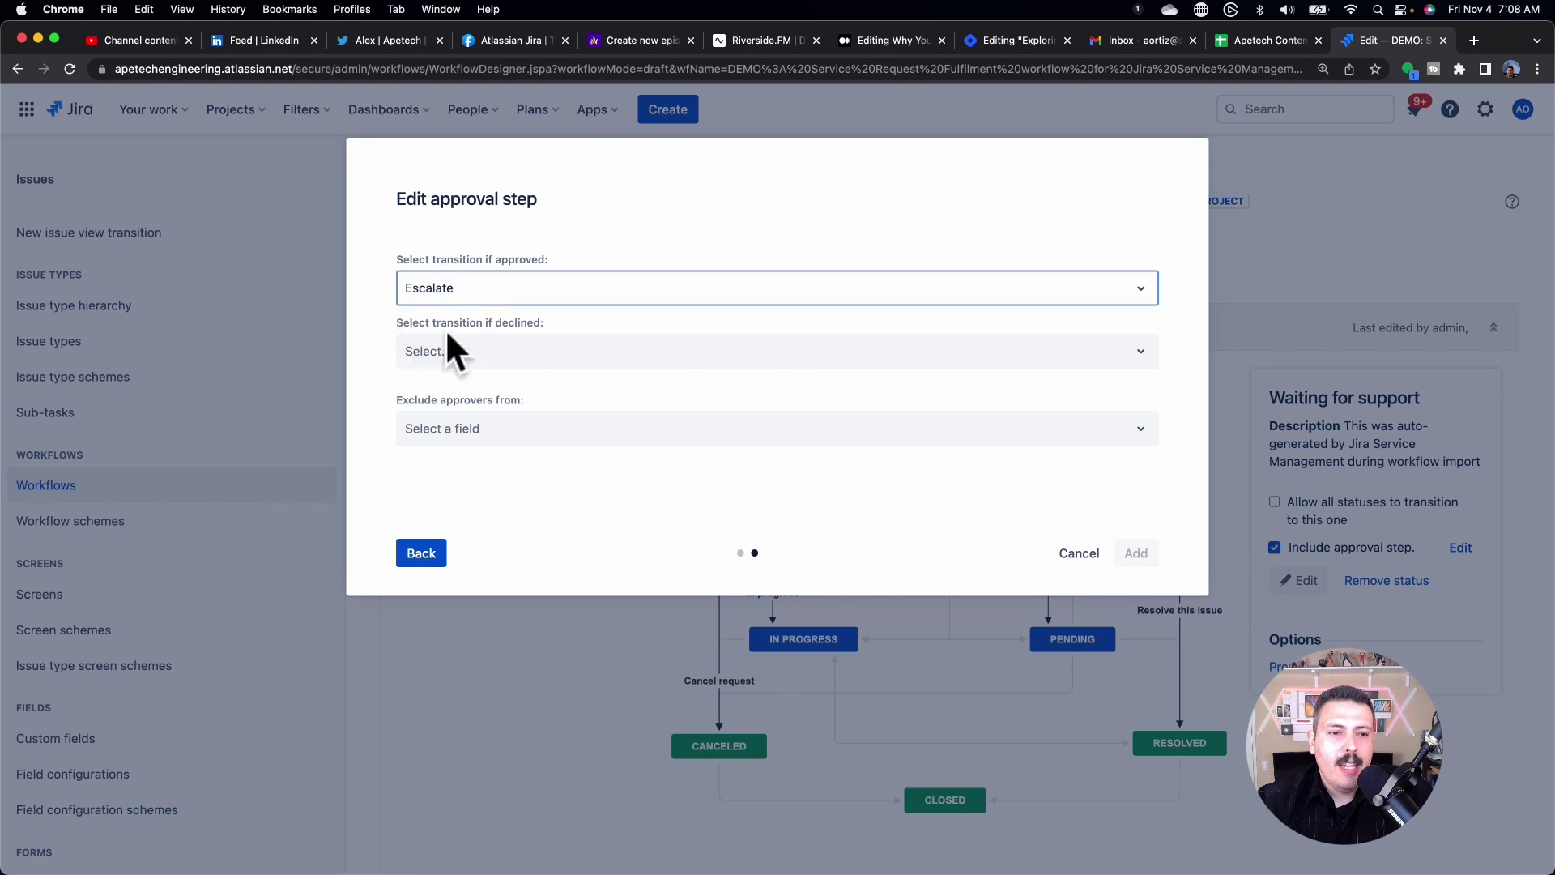
pyautogui.click(465, 348)
pyautogui.click(460, 481)
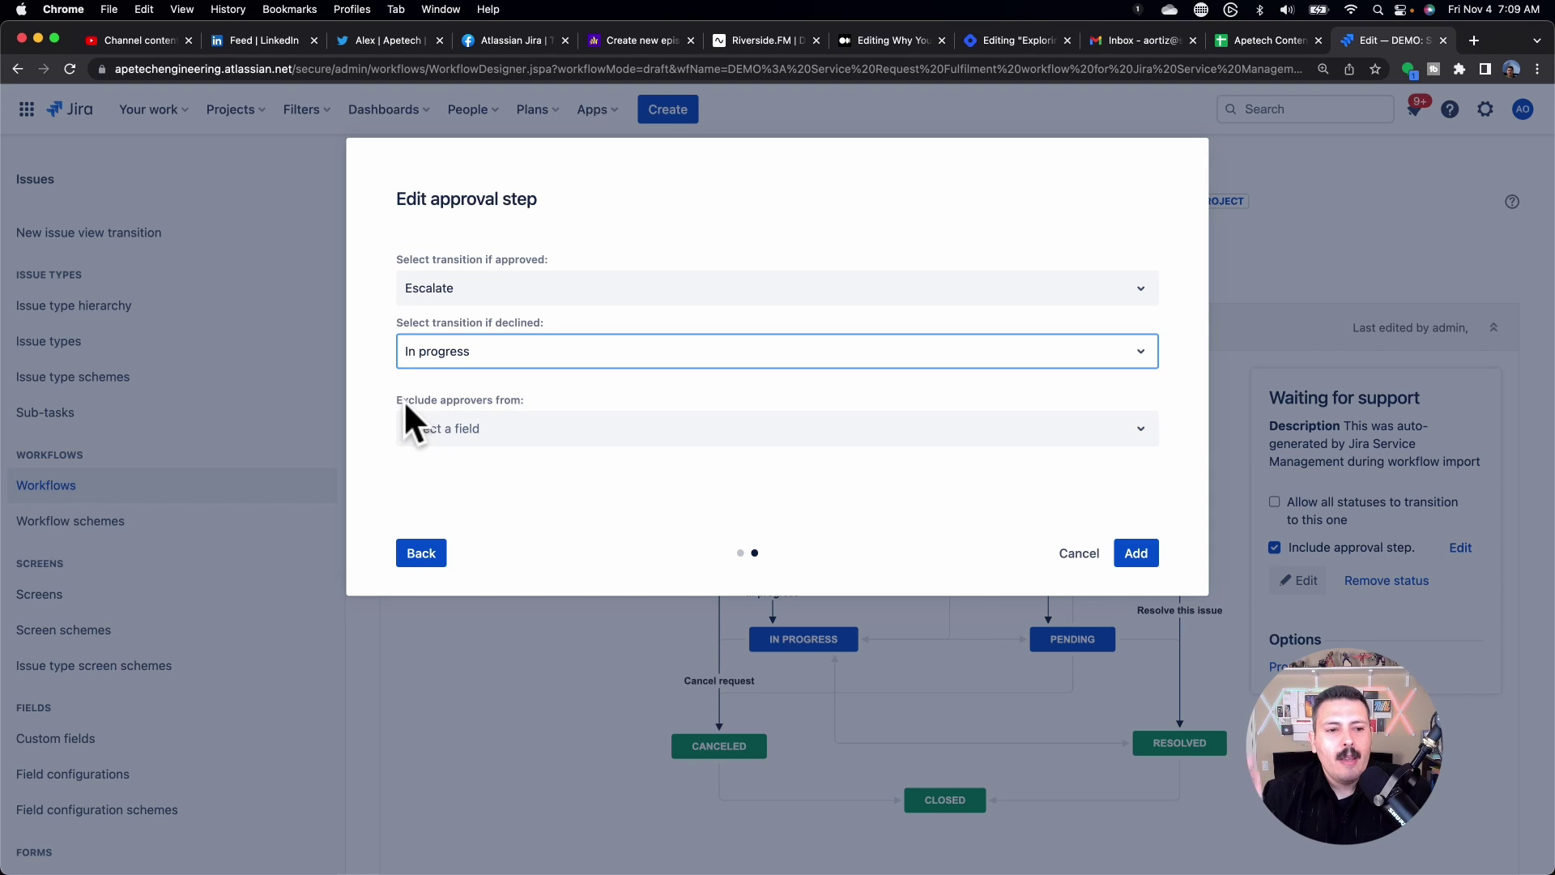
# Exclude the Reporter from approving and add the approval step to Waiting for support.
pyautogui.click(504, 429)
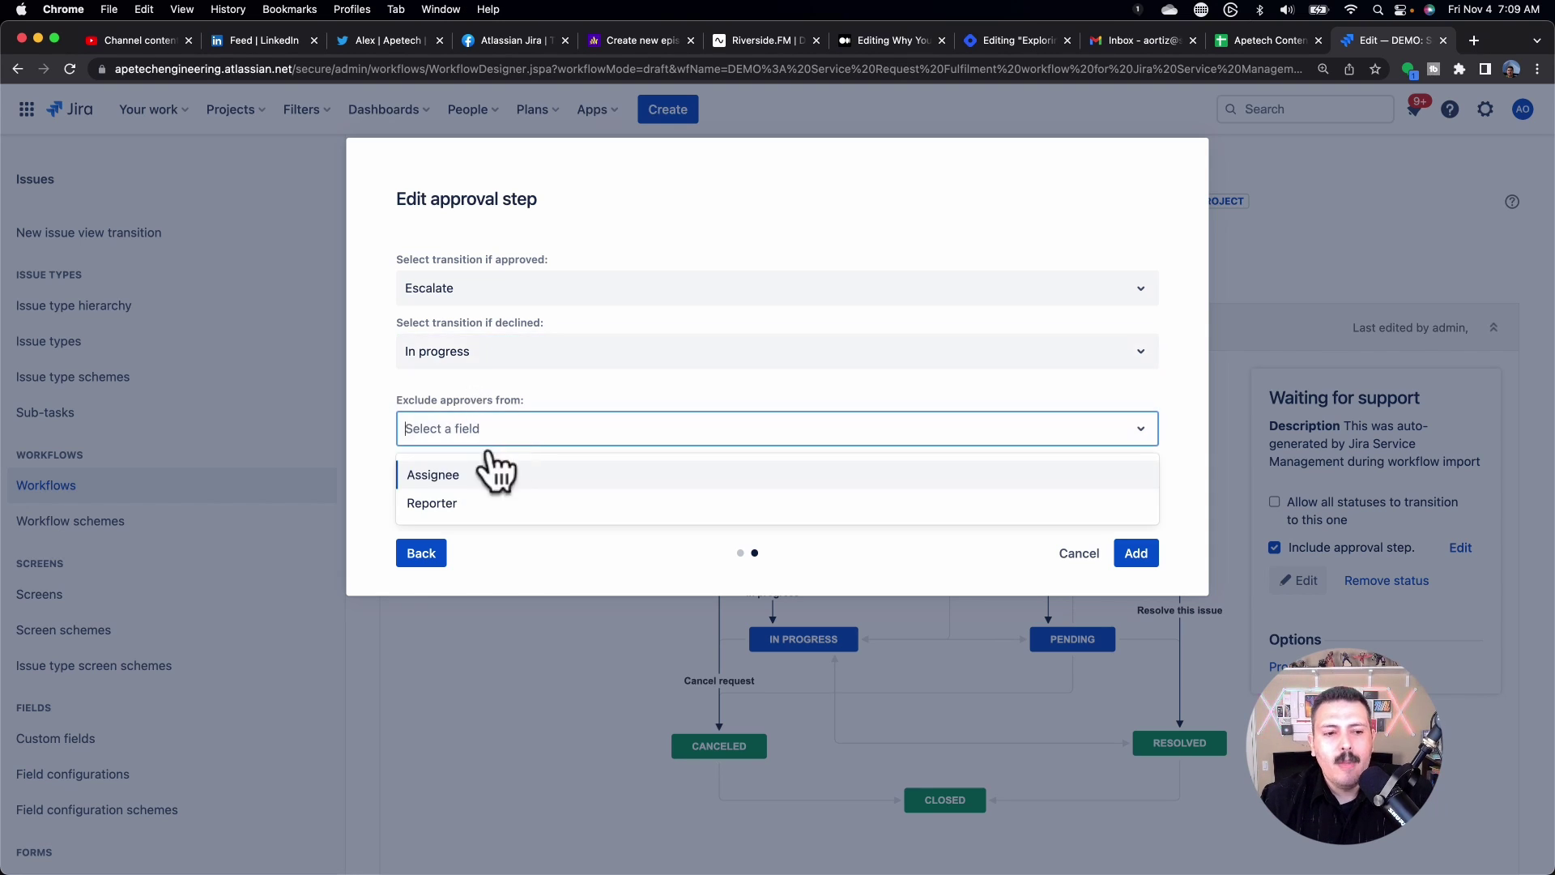
pyautogui.click(449, 500)
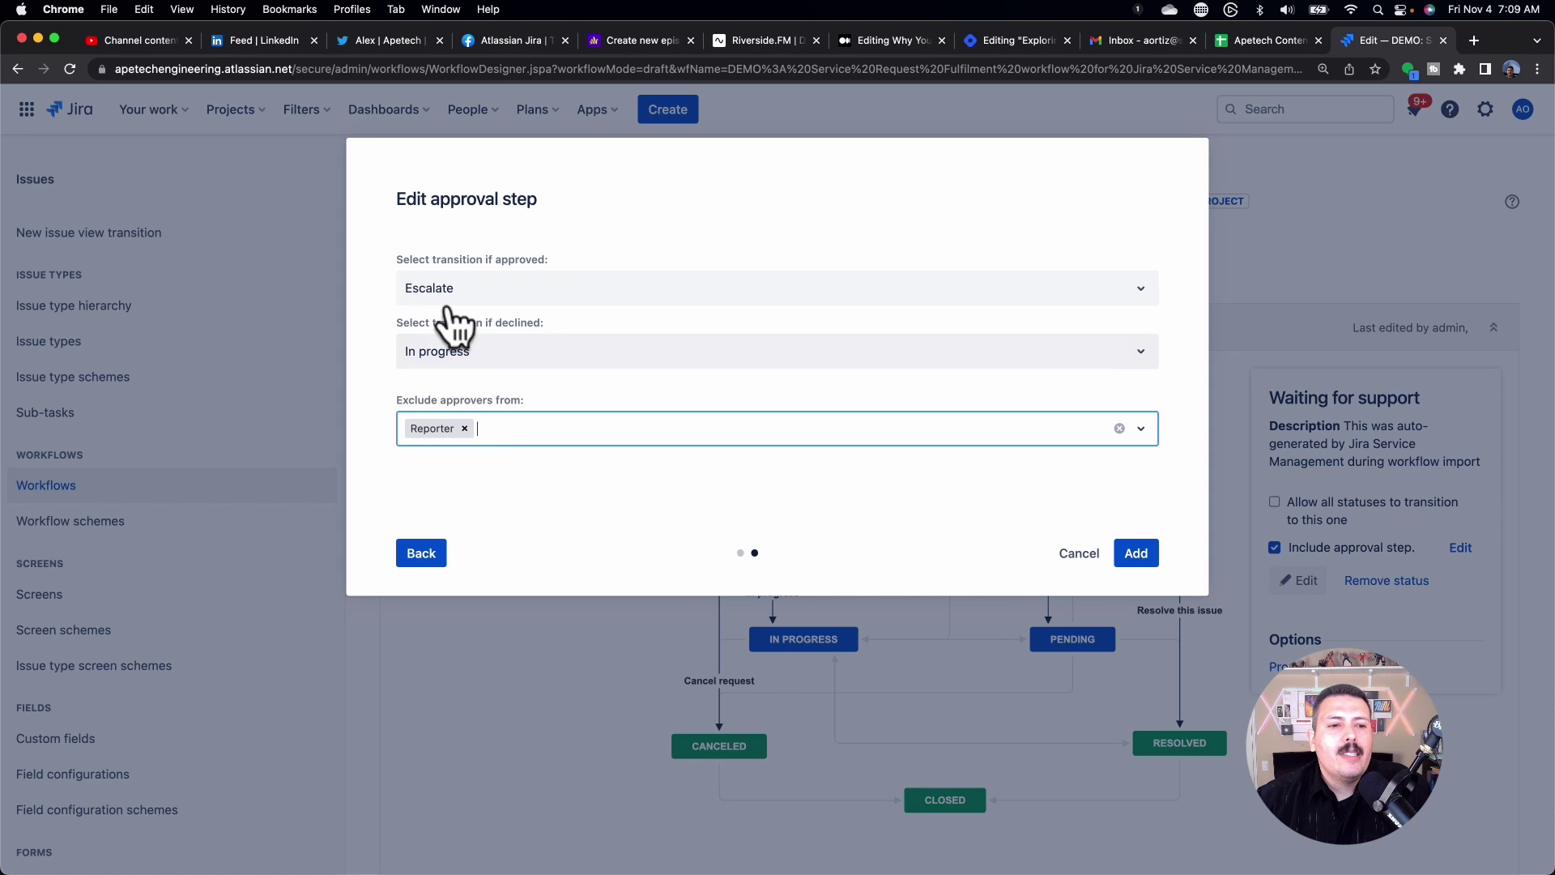
pyautogui.click(1136, 554)
pyautogui.click(1108, 384)
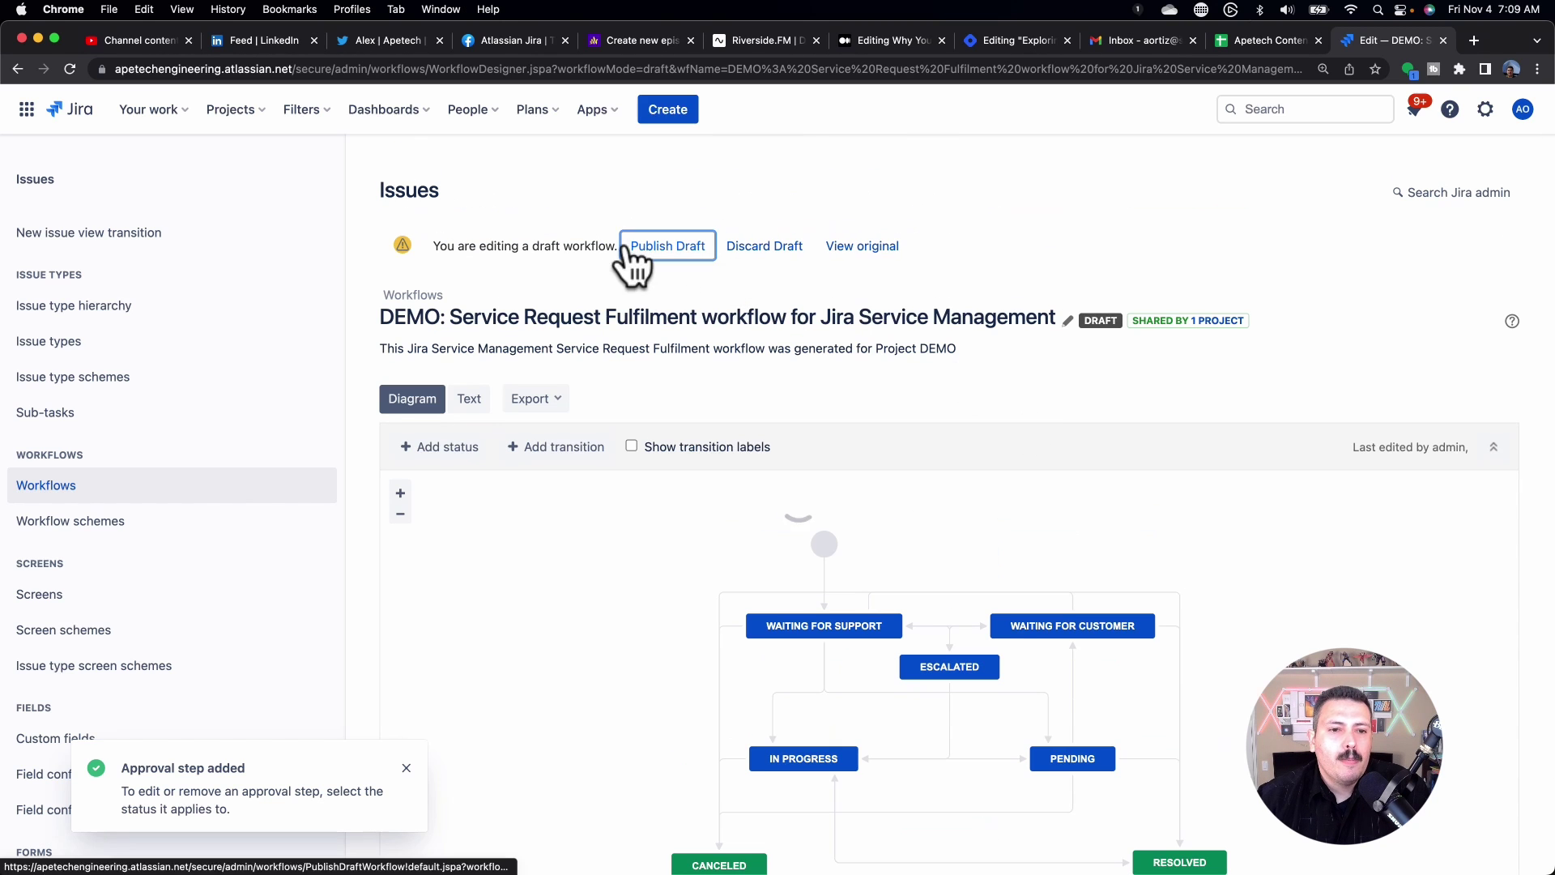
# Publish the draft workflow without saving a backup copy.
pyautogui.click(656, 246)
pyautogui.click(787, 511)
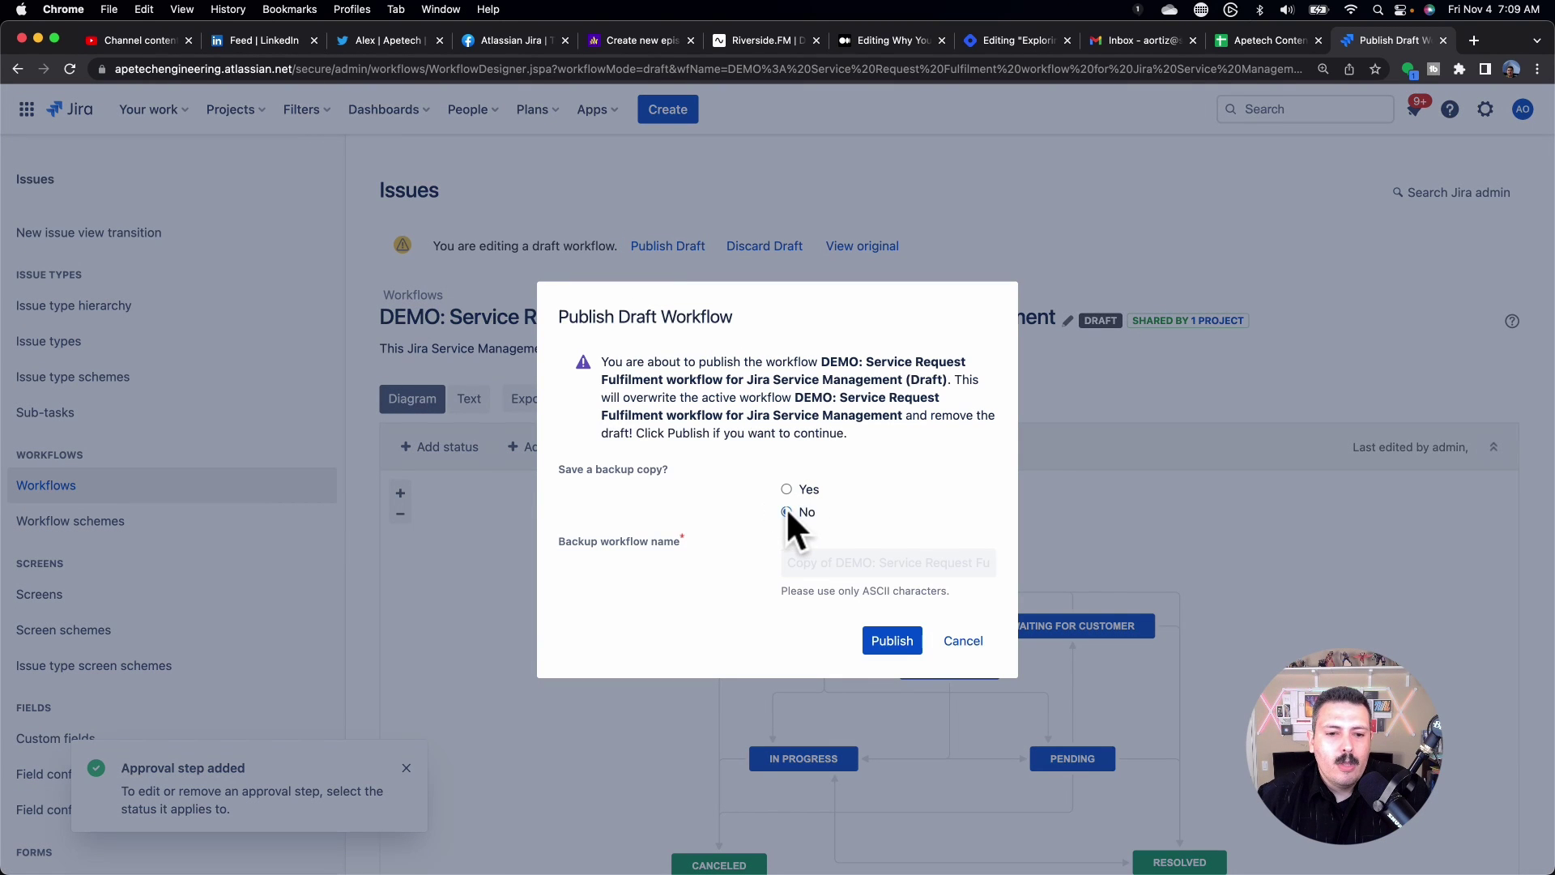
pyautogui.click(894, 641)
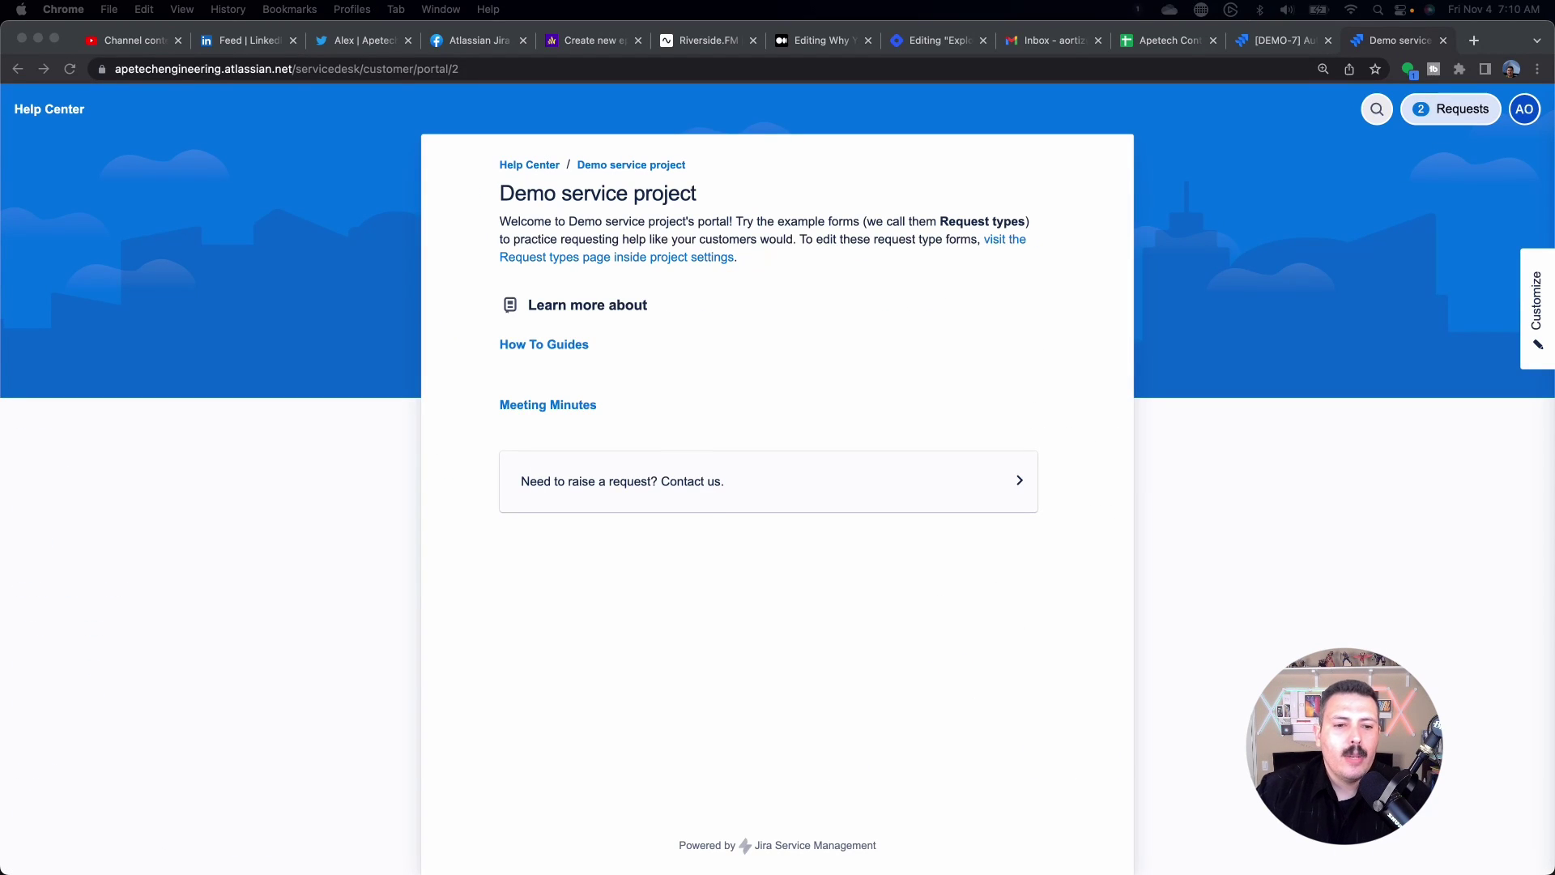
# Start a new portal request and choose General > IT help as the request type.
pyautogui.click(724, 476)
pyautogui.click(671, 392)
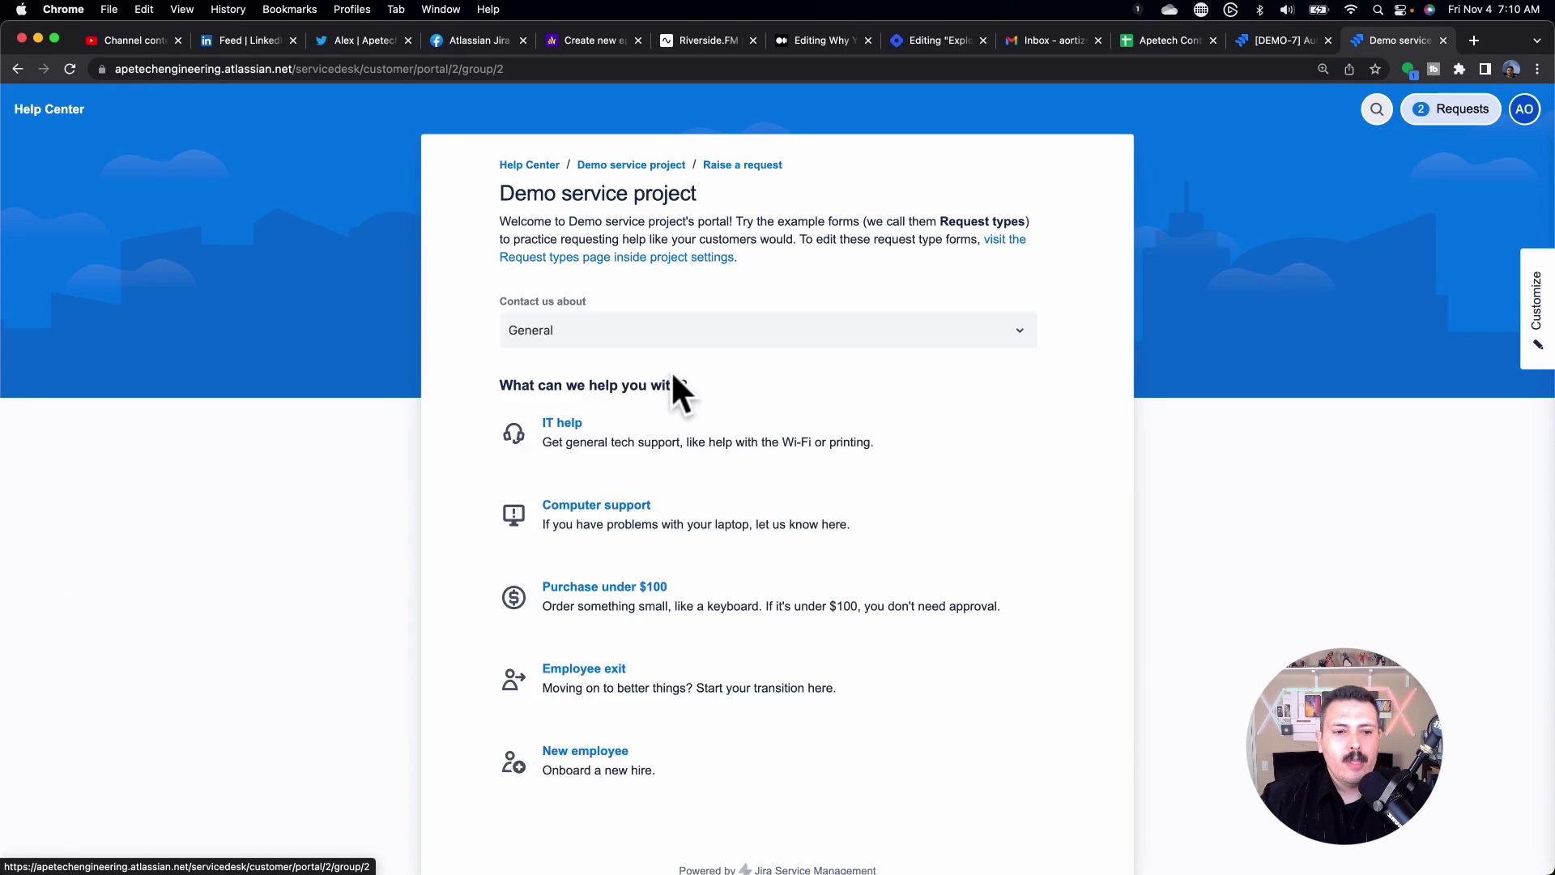
pyautogui.click(620, 433)
pyautogui.click(613, 455)
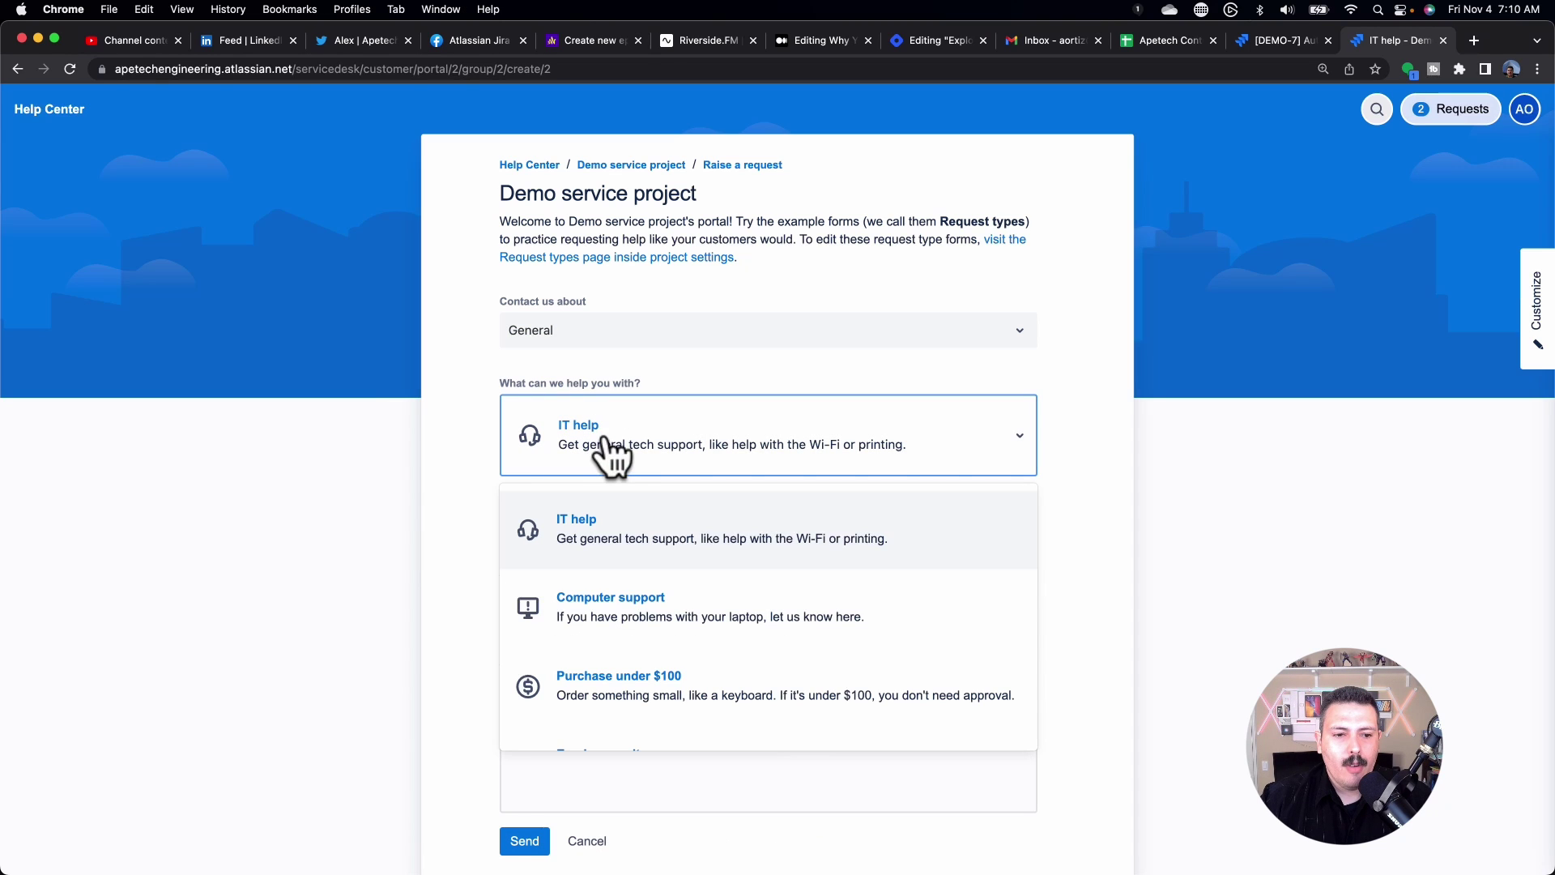
pyautogui.click(624, 563)
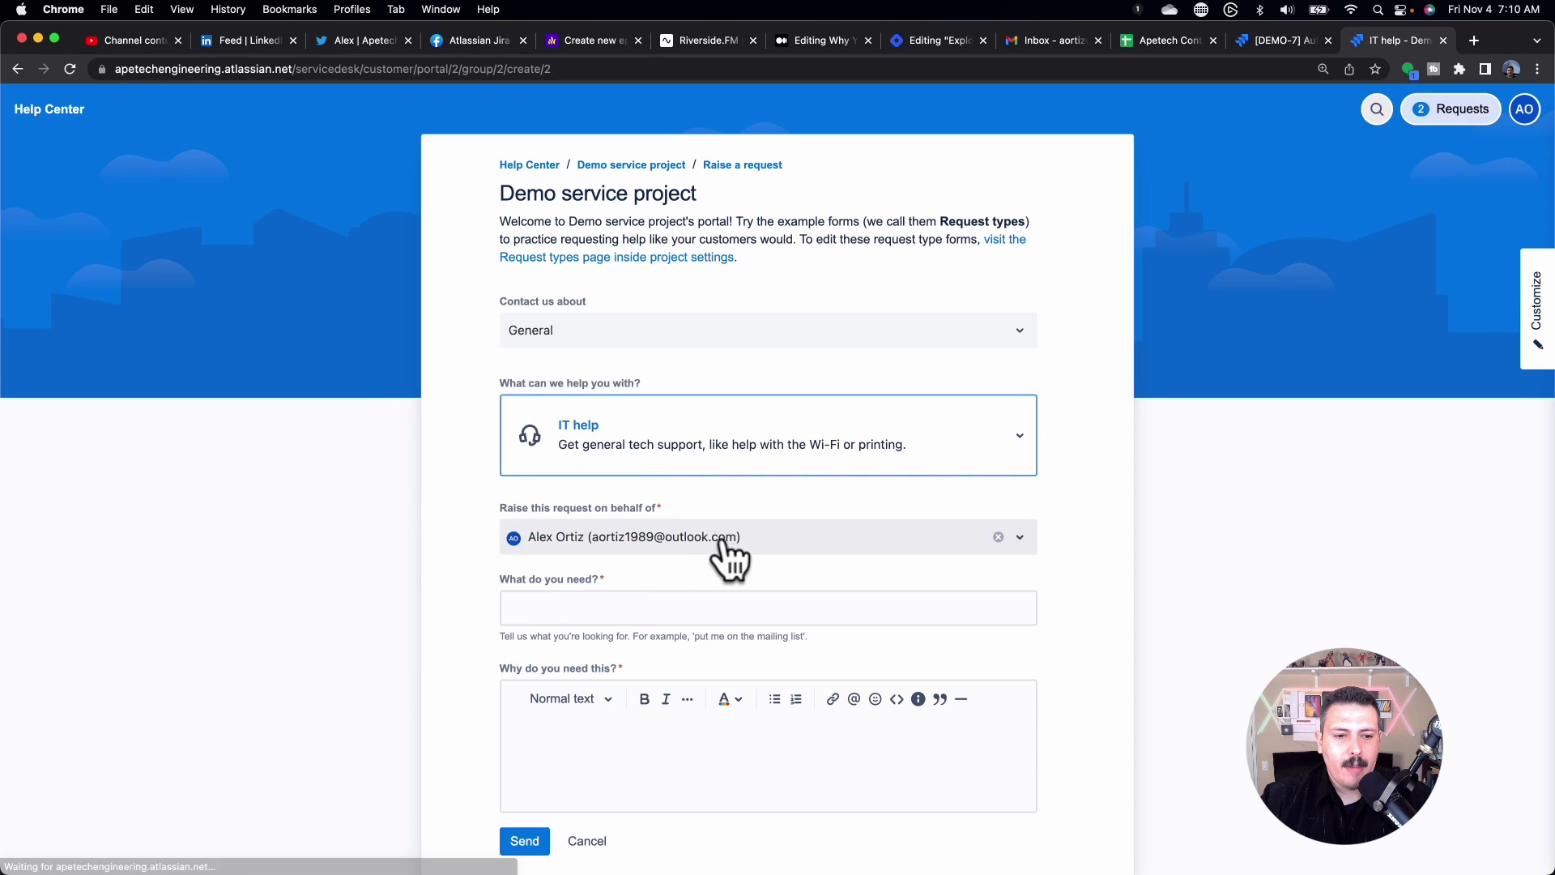
# Enter 'testing approver' as the summary, paste it as the description, and send the request.
pyautogui.click(651, 609)
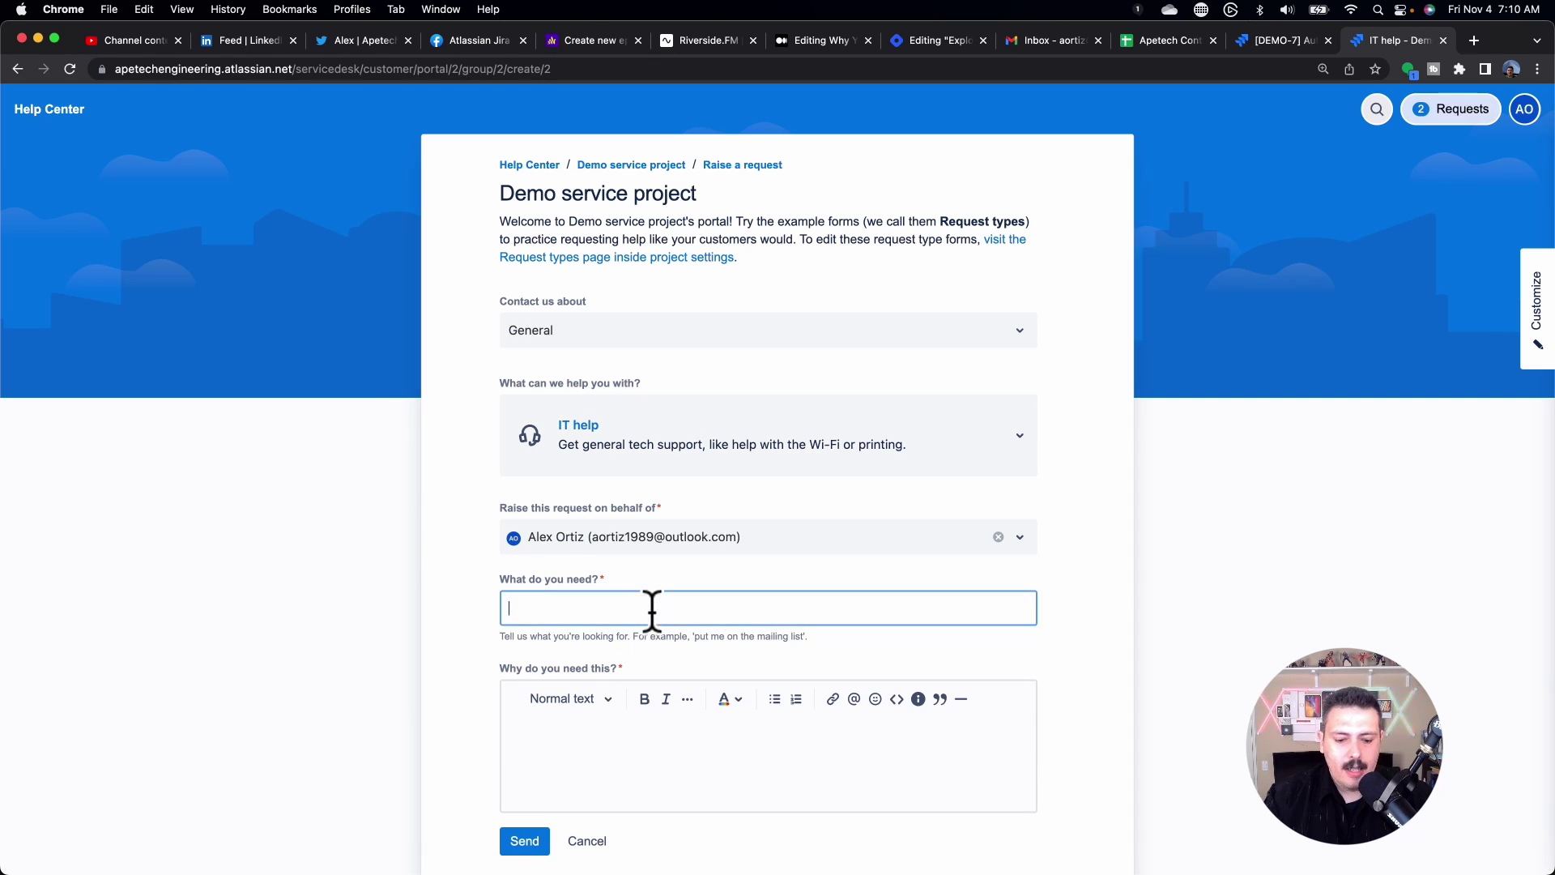
pyautogui.write('testing ap')
pyautogui.press('BackSpace')
pyautogui.press('BackSpace')
pyautogui.press('BackSpace')
pyautogui.write('approver')
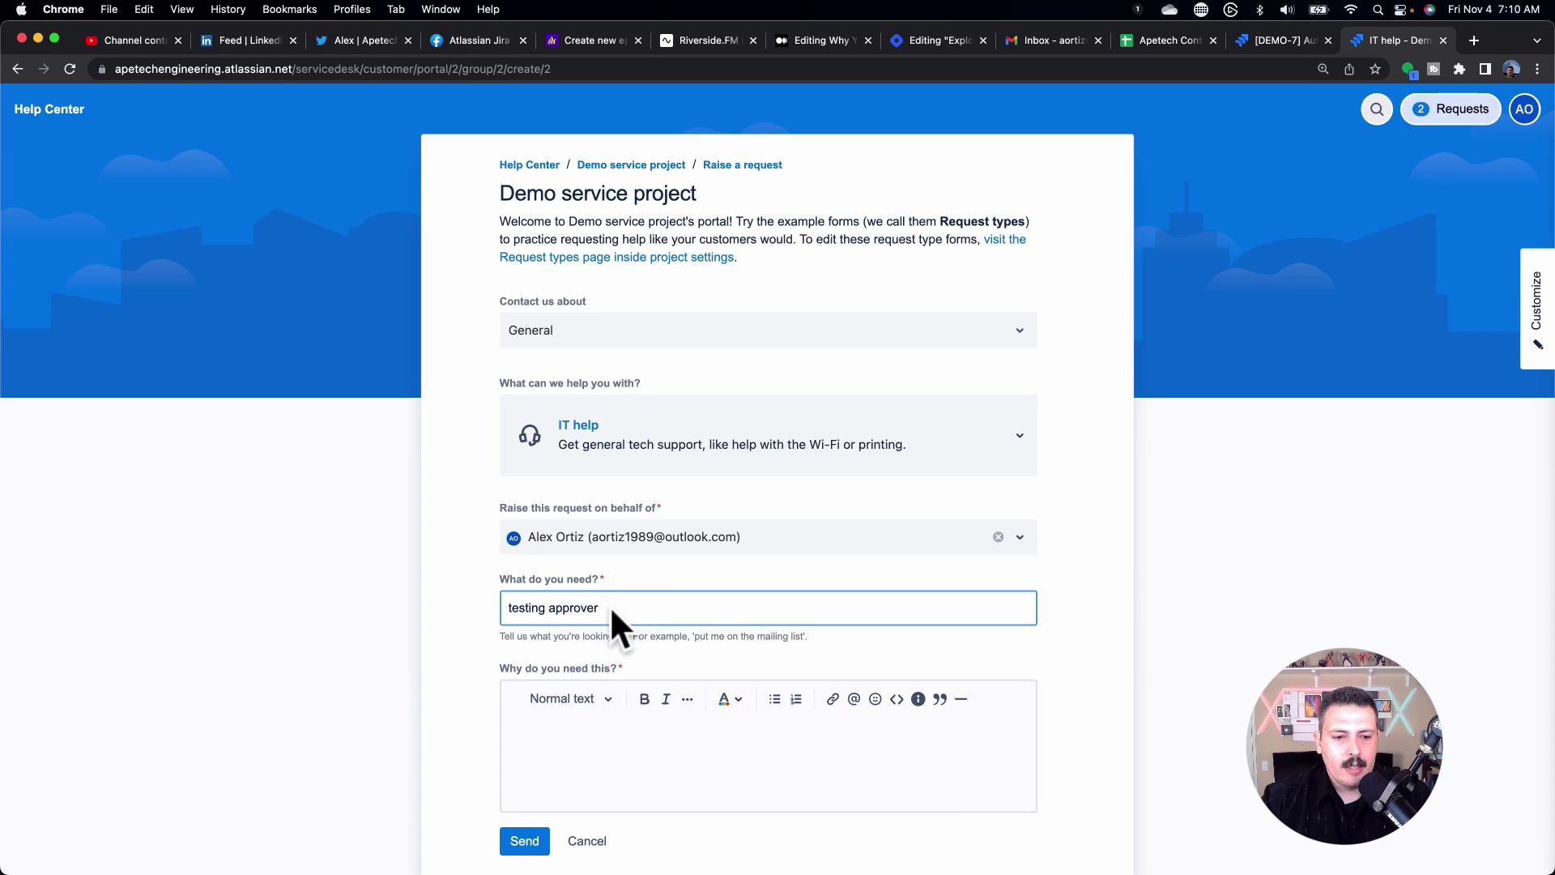
pyautogui.moveTo(612, 613); pyautogui.dragTo(374, 593)
pyautogui.press('super+c')
pyautogui.click(573, 750)
pyautogui.press('super+v')
pyautogui.click(522, 841)
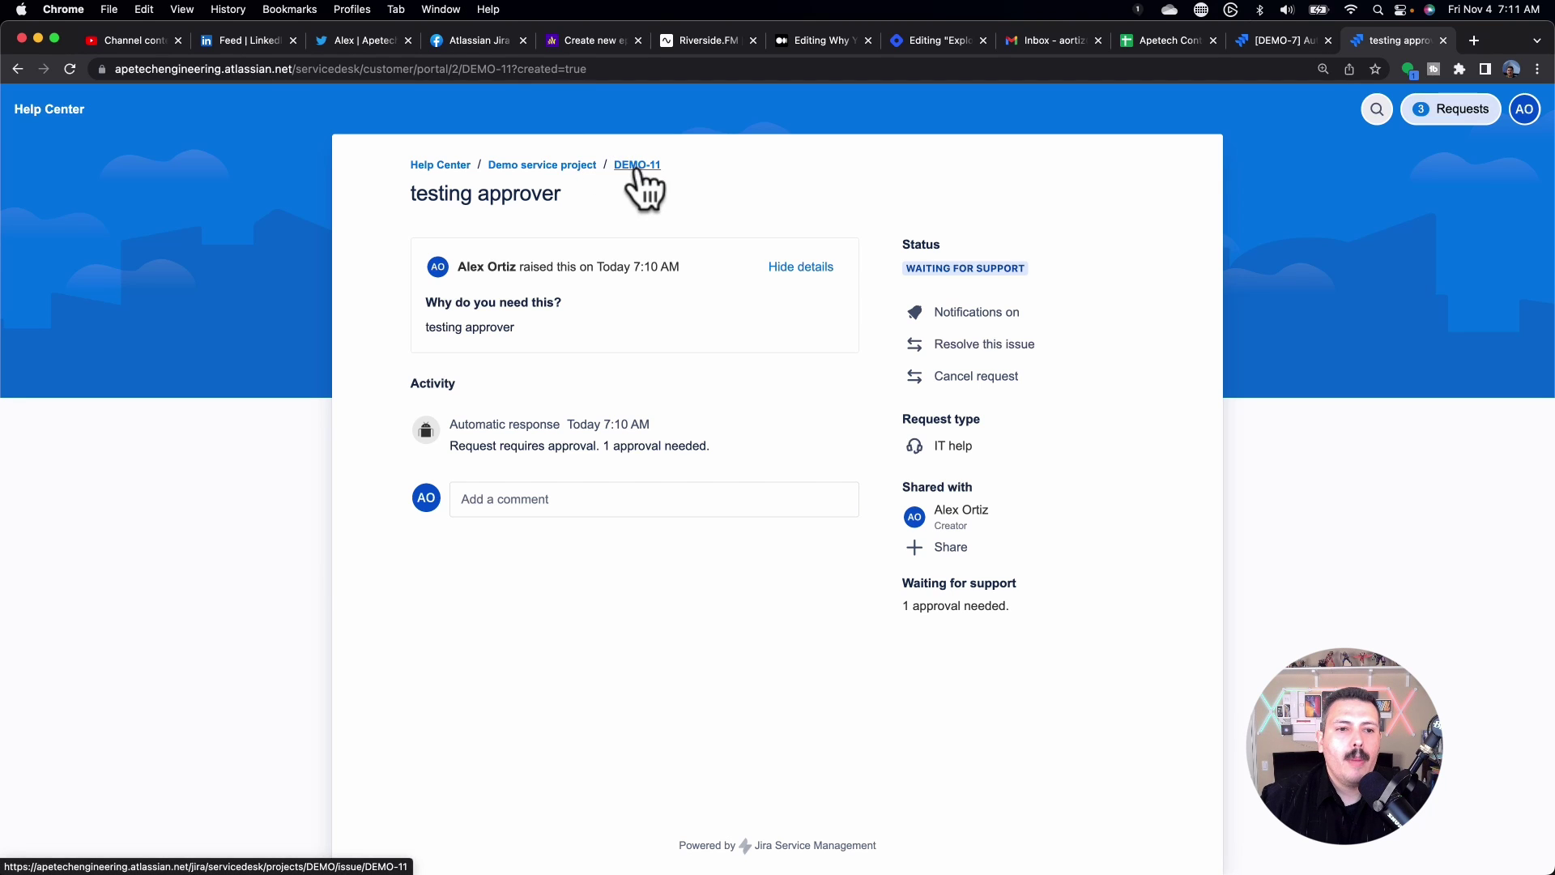
# In the agent view, add yourself as the request's approver and review its 1-approval-needed details.
pyautogui.click(564, 165)
pyautogui.click(1442, 40)
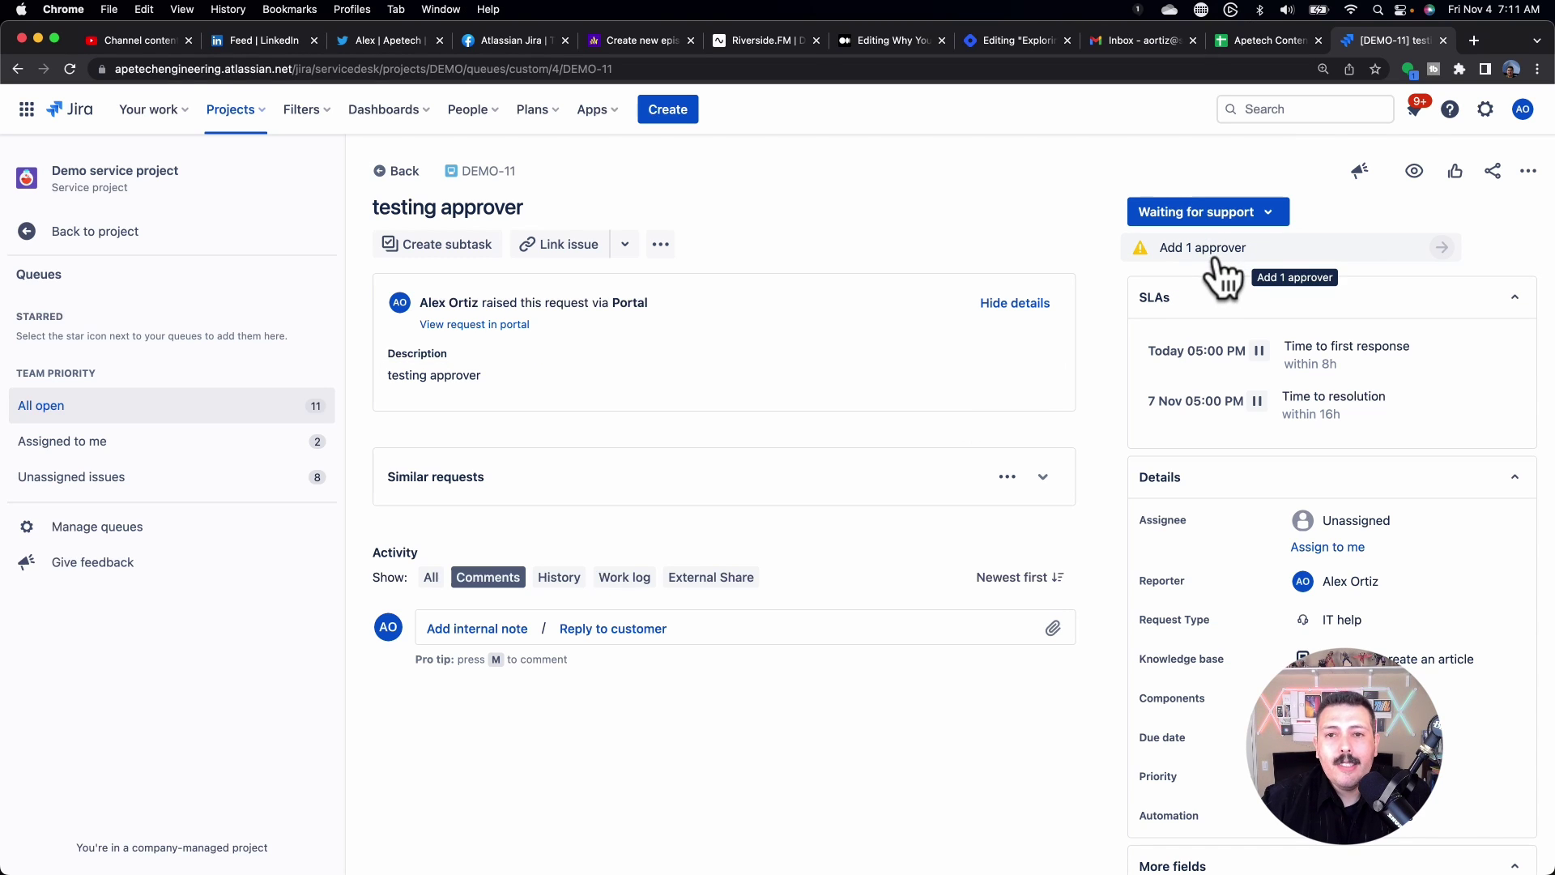
pyautogui.click(1223, 275)
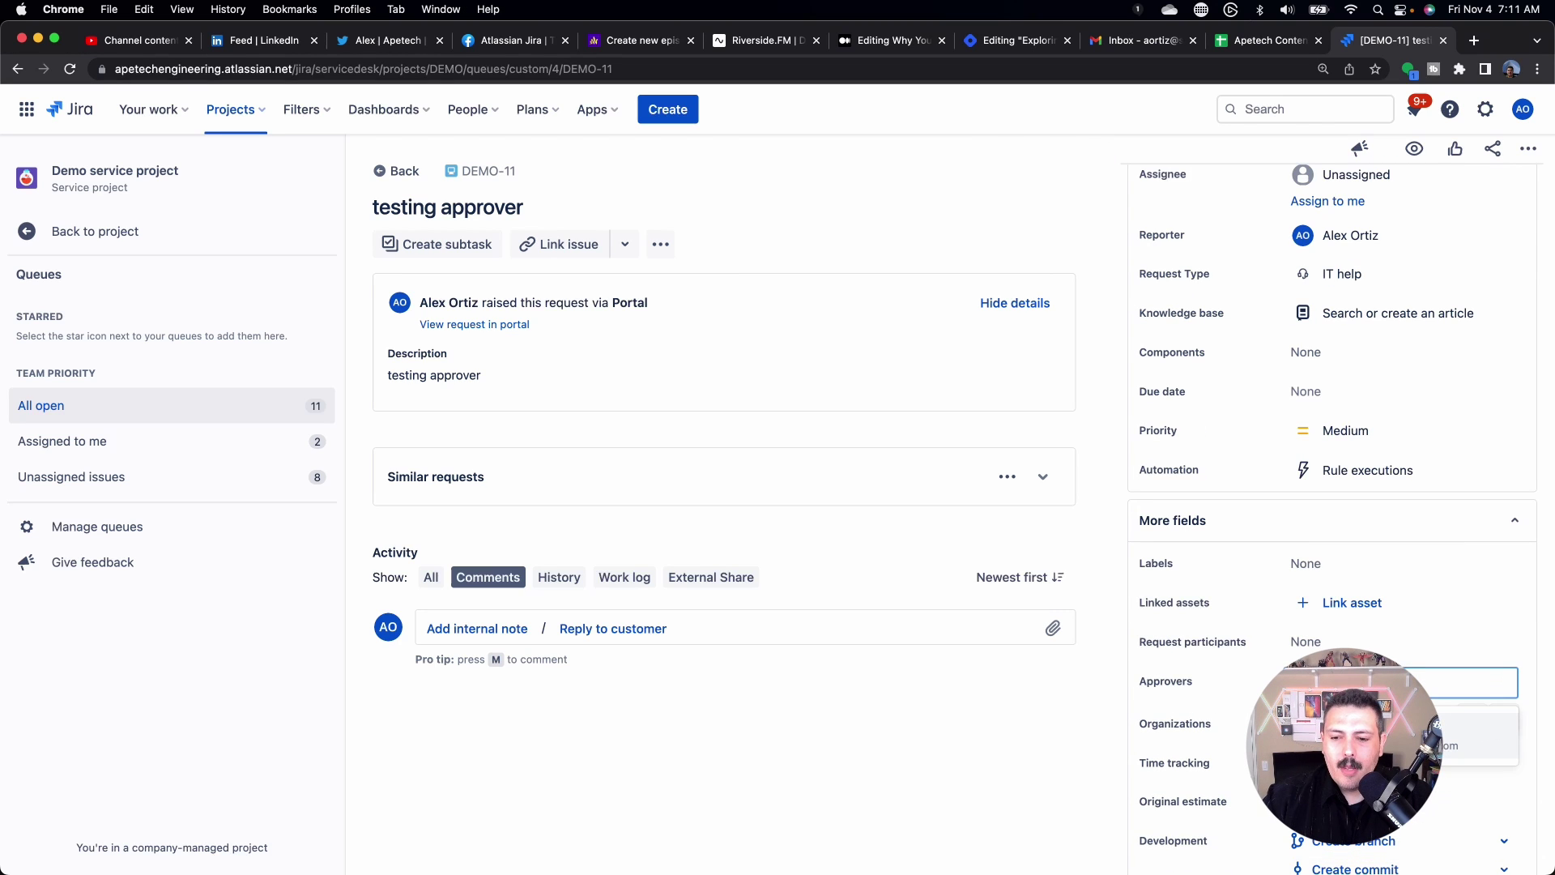
pyautogui.moveTo(1106, 719); pyautogui.dragTo(1186, 608)
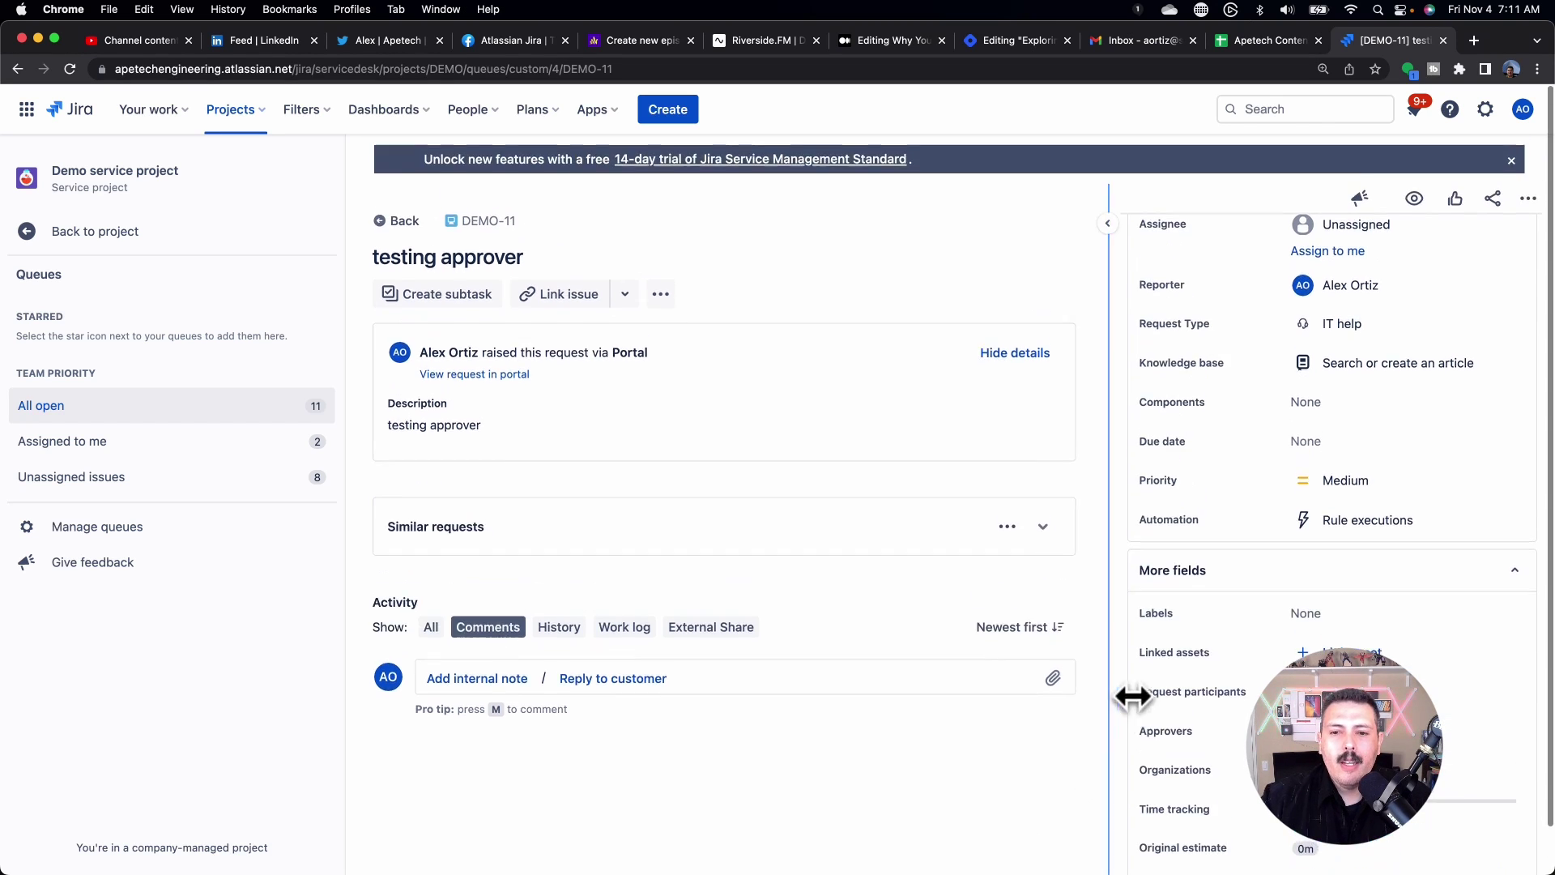
pyautogui.scroll(5, 1351, 308)
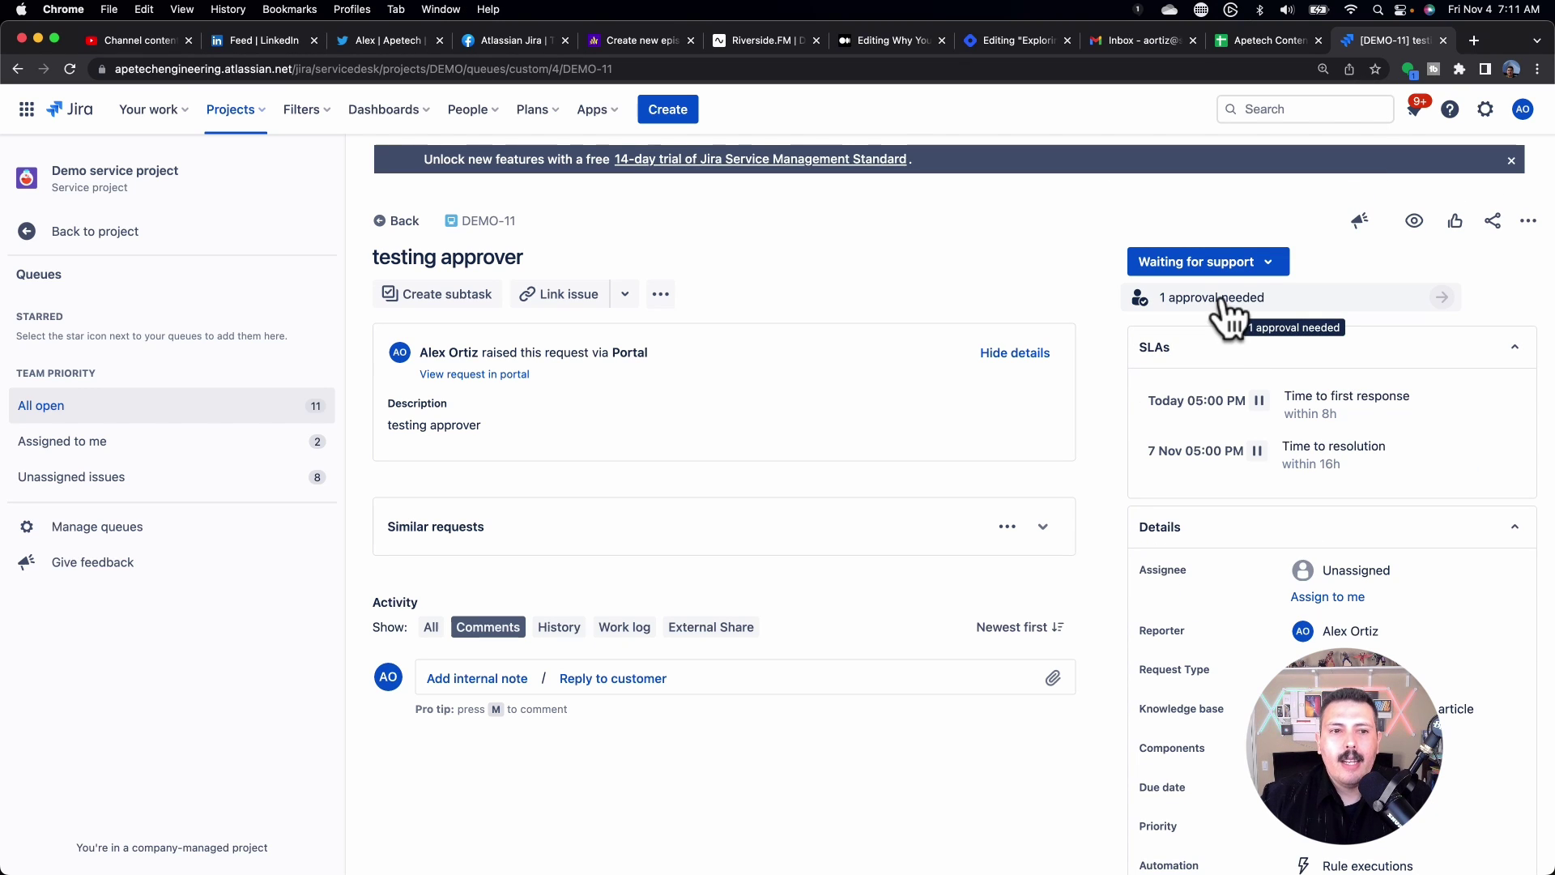
pyautogui.click(1221, 301)
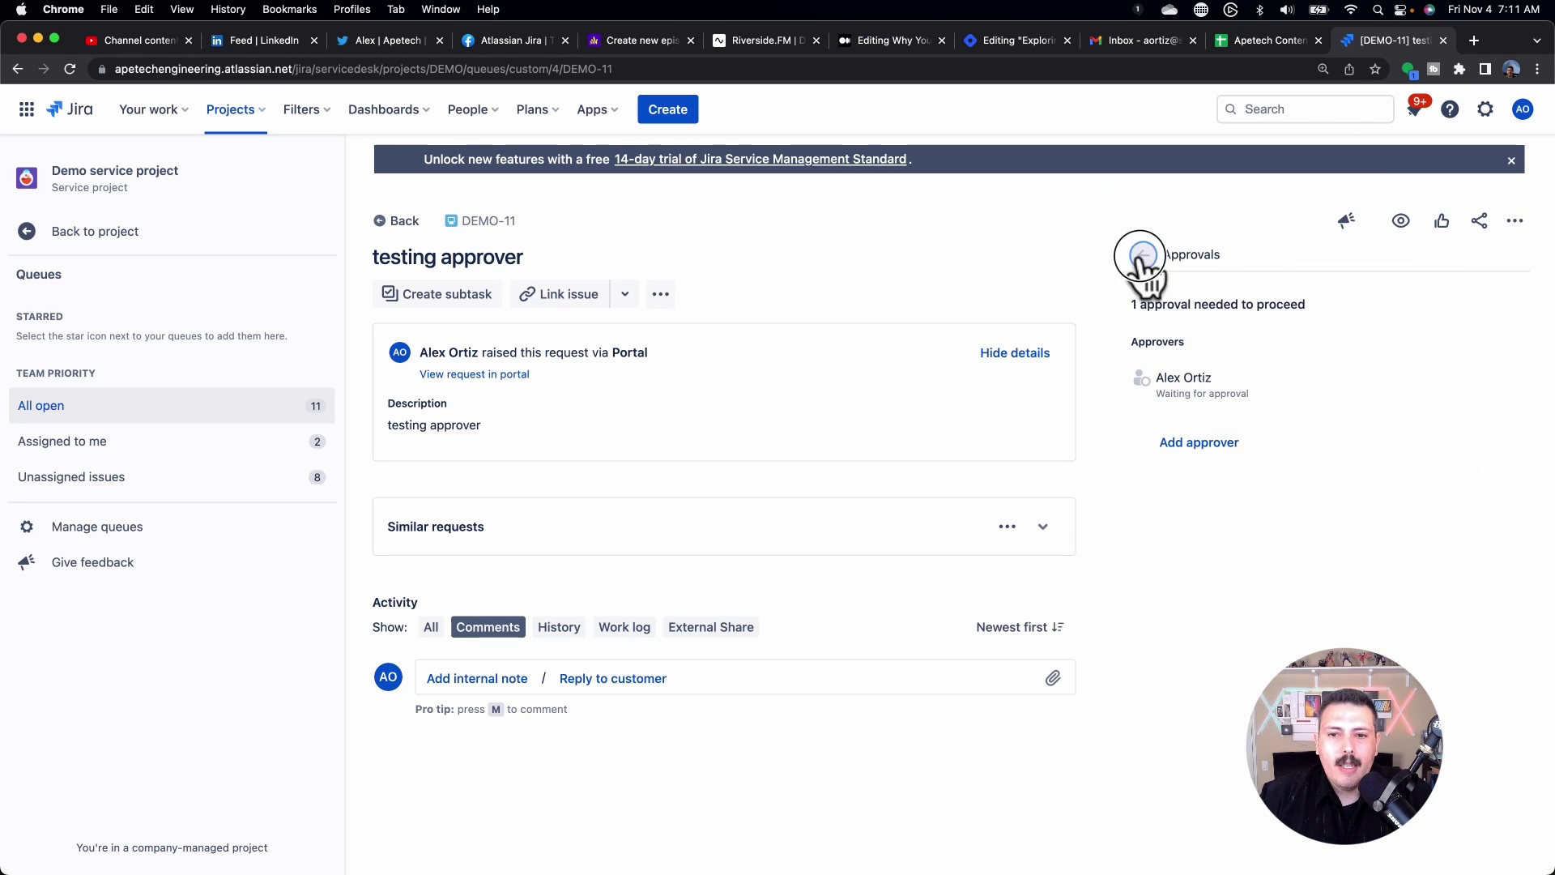
pyautogui.click(1142, 256)
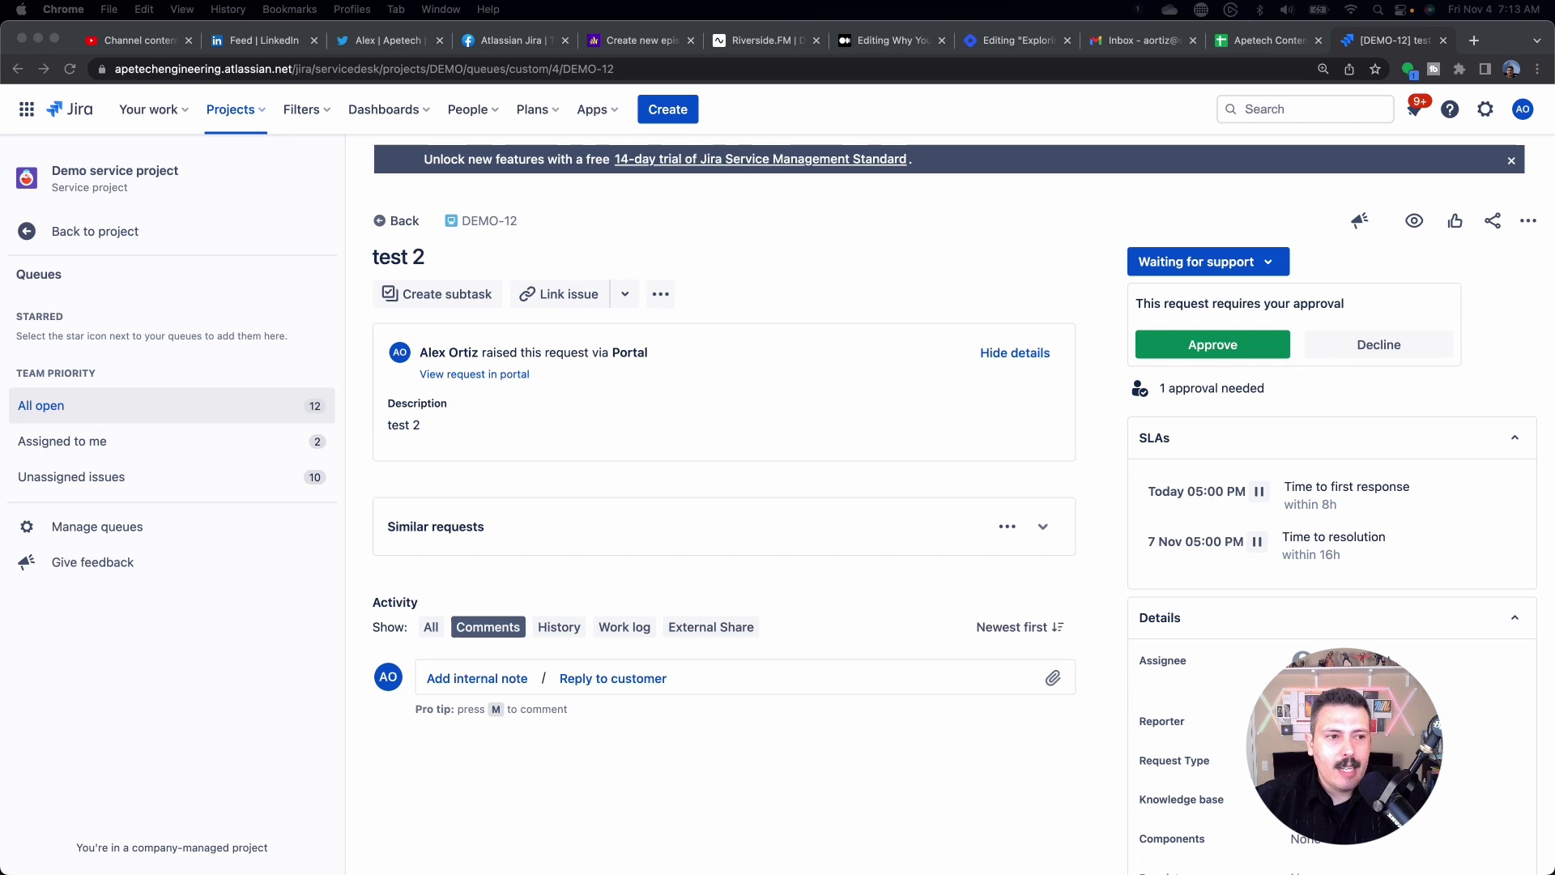
# Open the Demo service project's customer portal from the project sidebar.
pyautogui.click(78, 232)
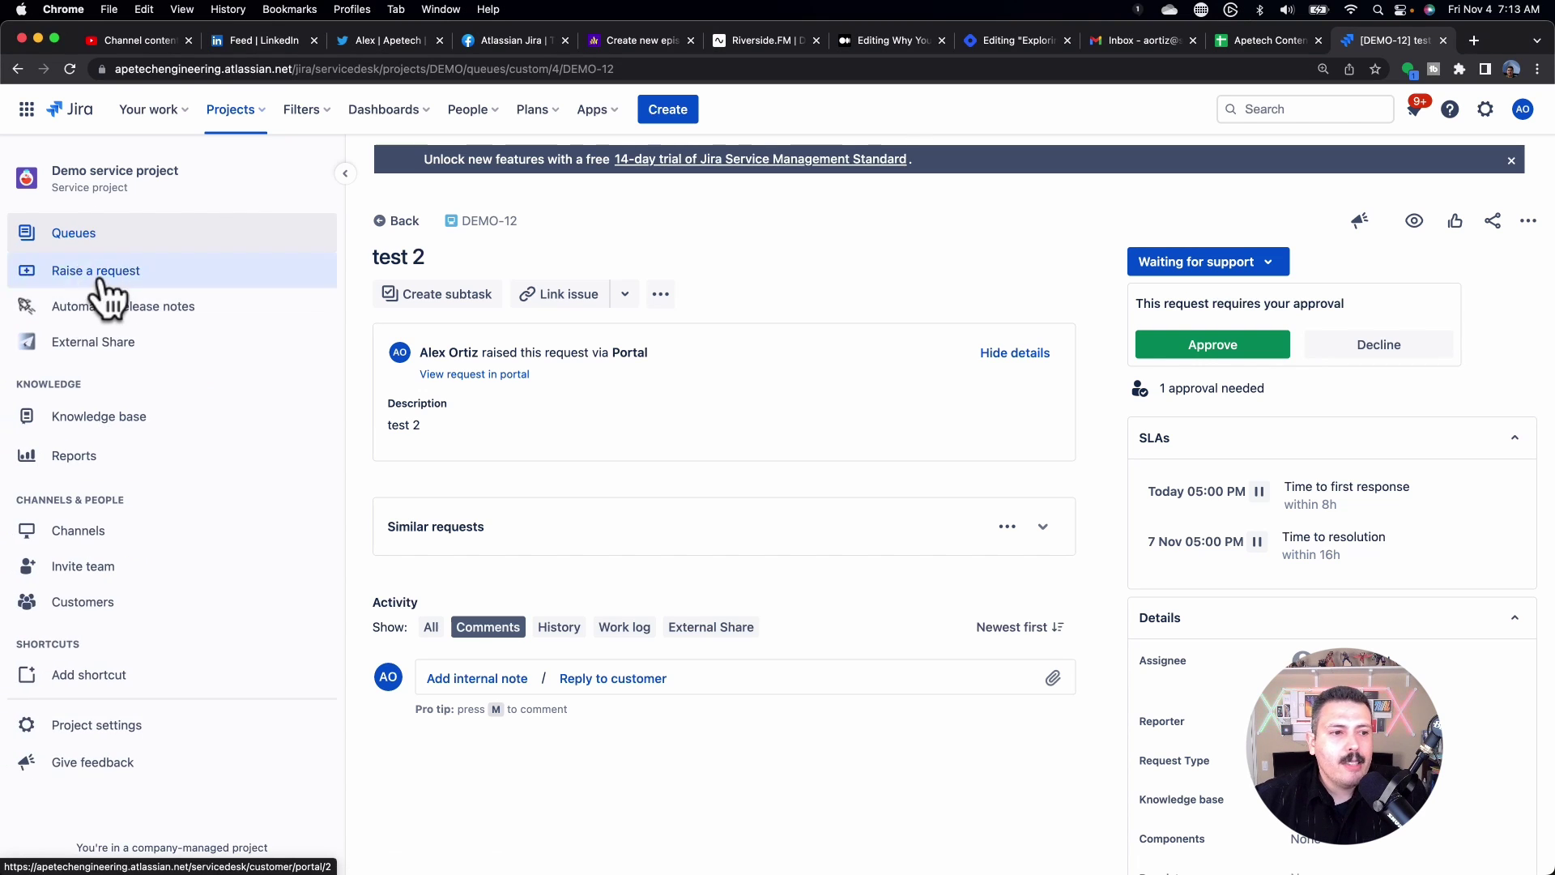
pyautogui.click(97, 271)
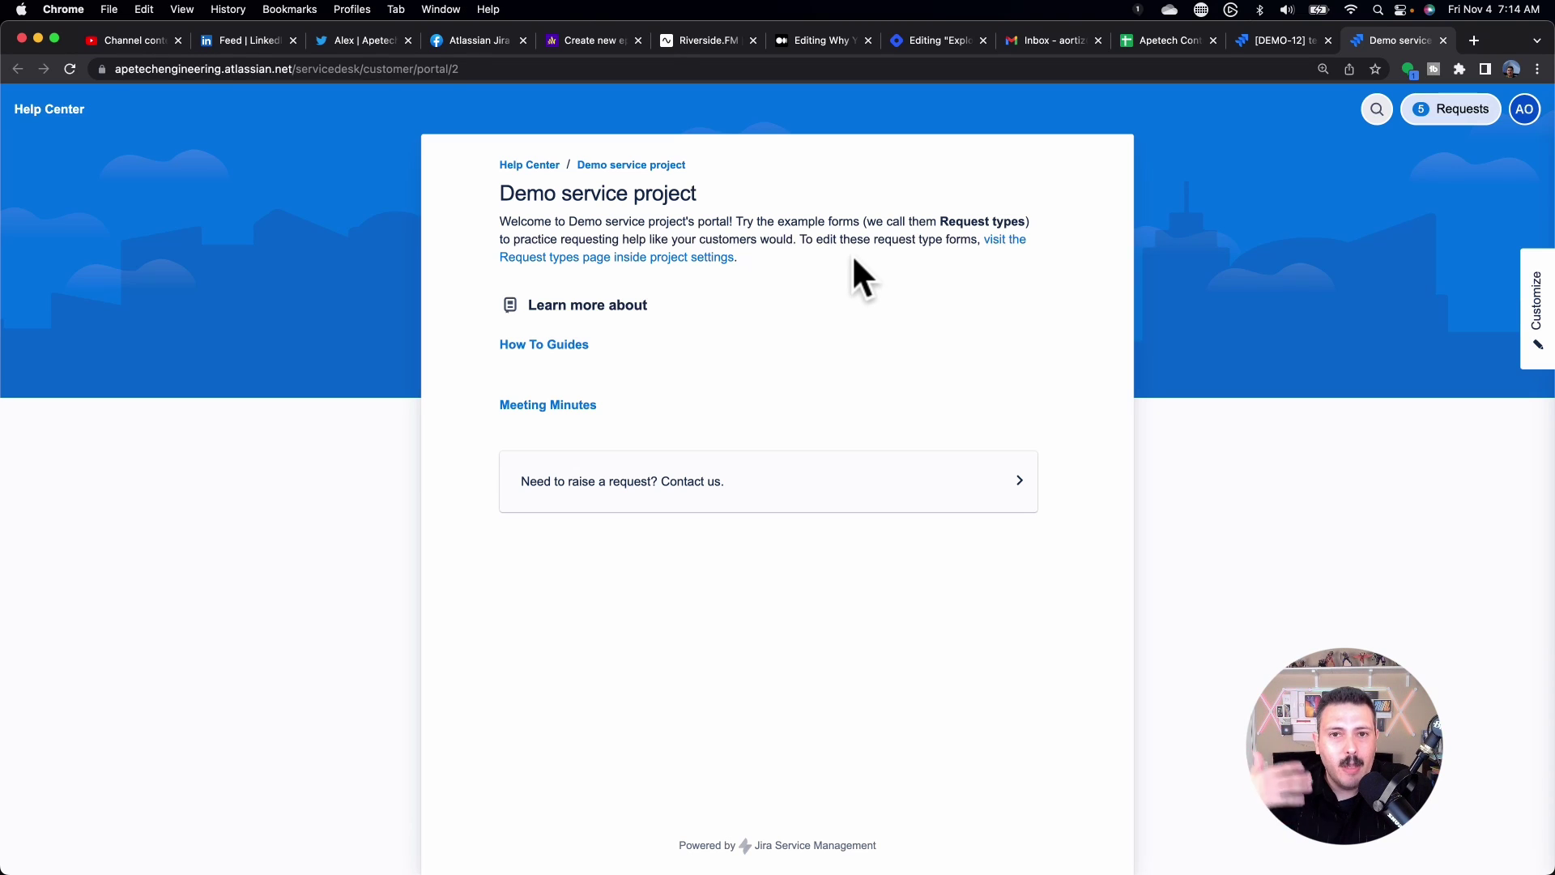
# Show the requests awaiting my approval and open DEMO-12 'test 2' from that list.
pyautogui.click(1448, 129)
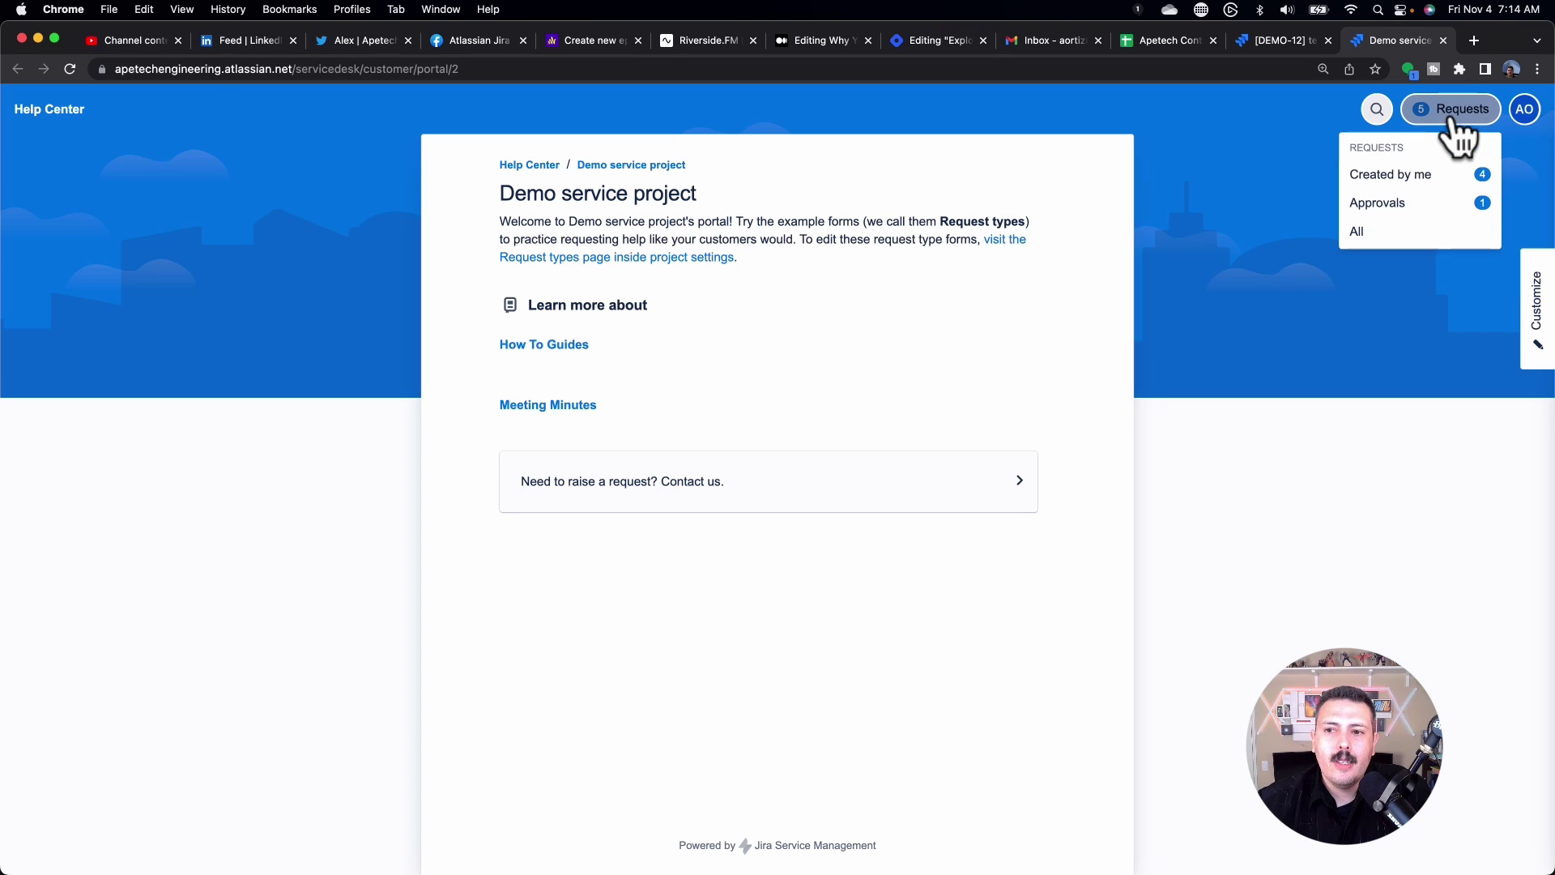
pyautogui.click(1381, 205)
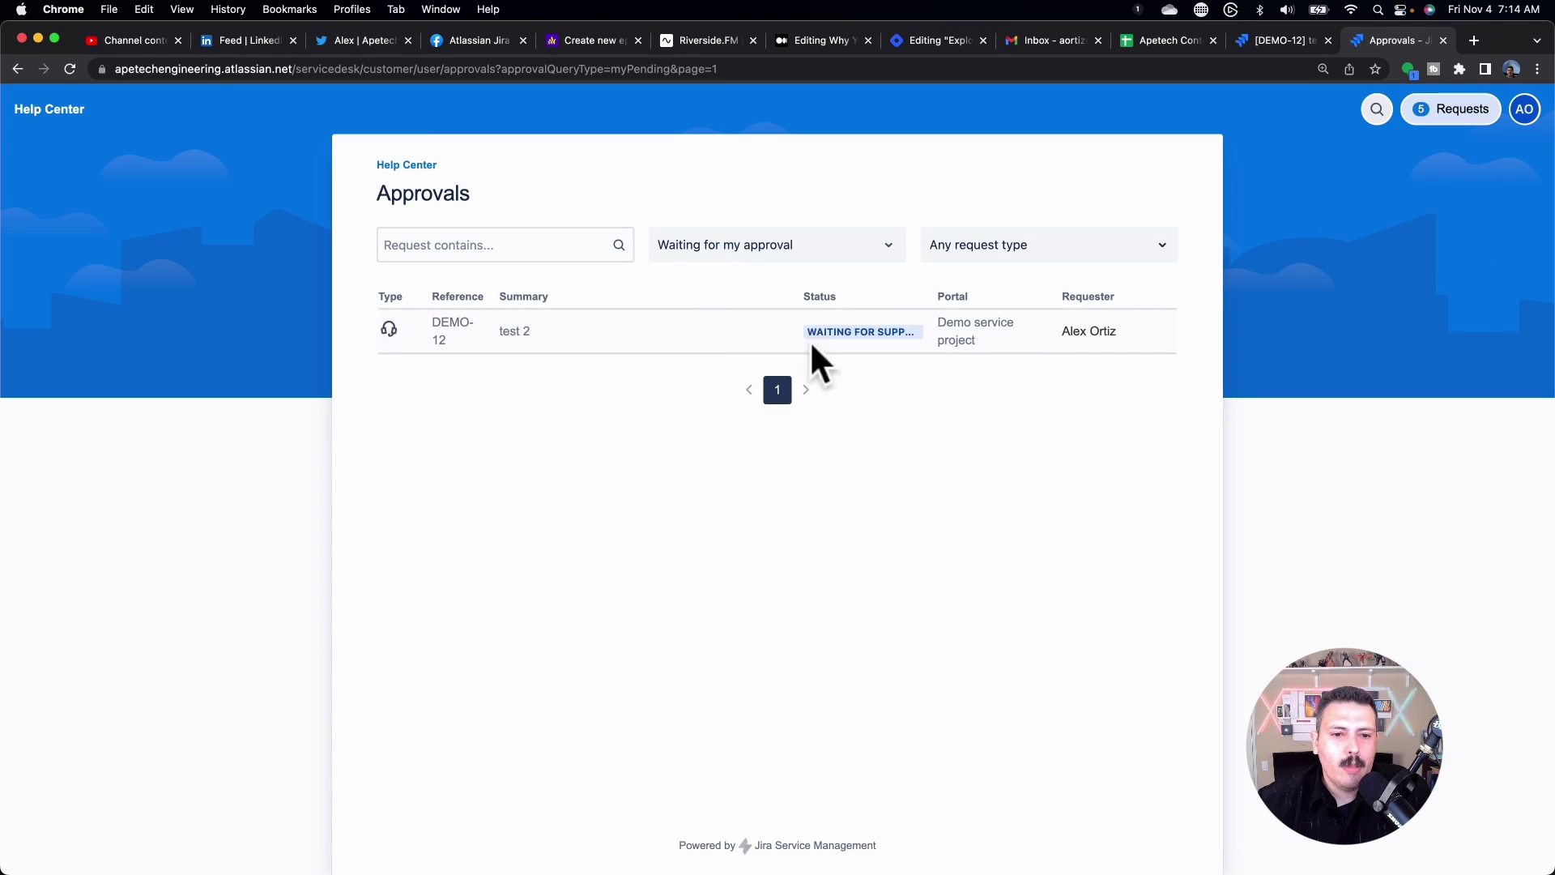
pyautogui.click(450, 332)
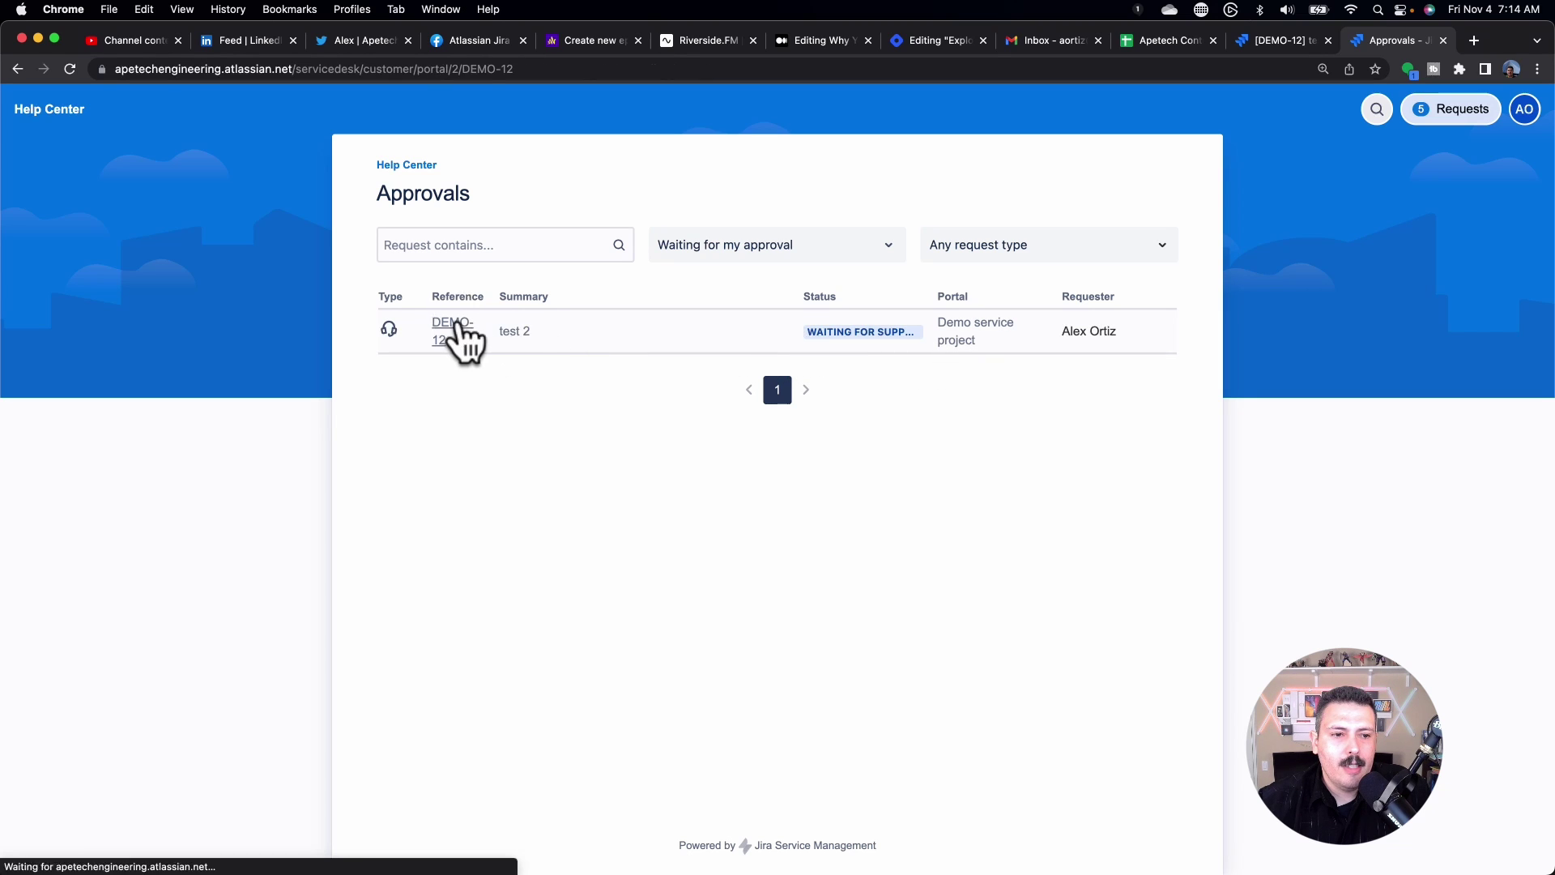